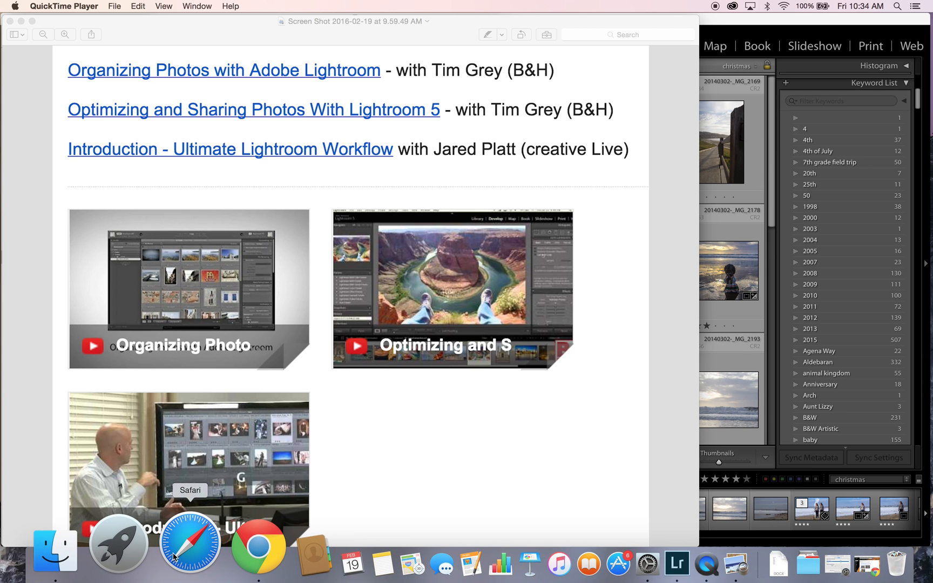
# - Compare the card's 100EOS7D files with the My Passport backup folder in Finder, then go back to Lightroom's 2014-03-02 Cali LA grid
pyautogui.click(119, 540)
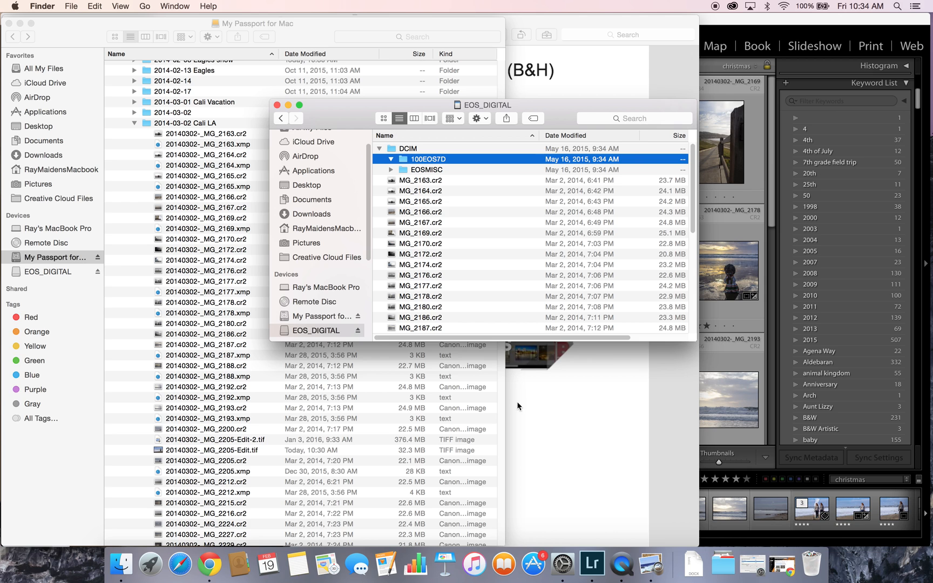
pyautogui.click(757, 23)
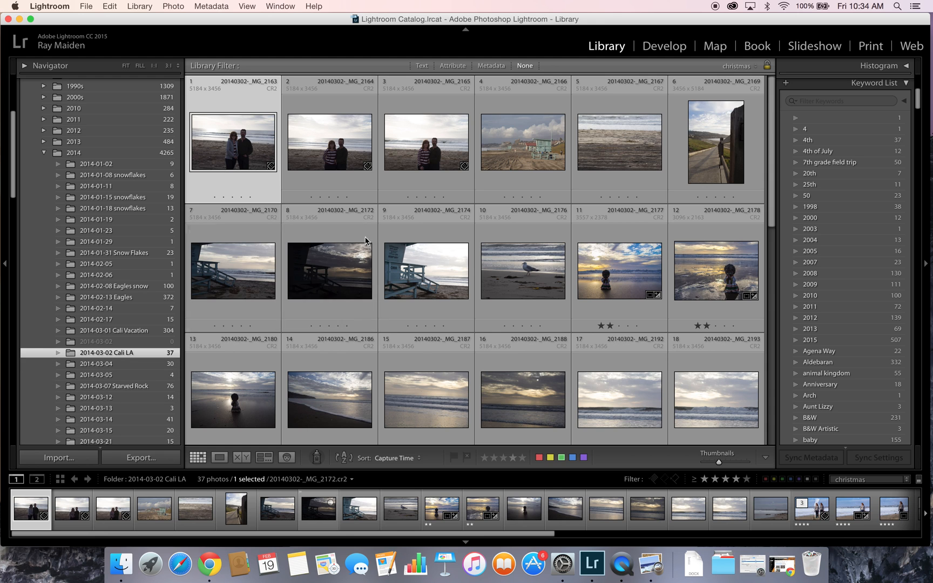
# - Start an import from the EOS_DIGITAL card, loading all 35 photos from the whole card
pyautogui.click(70, 461)
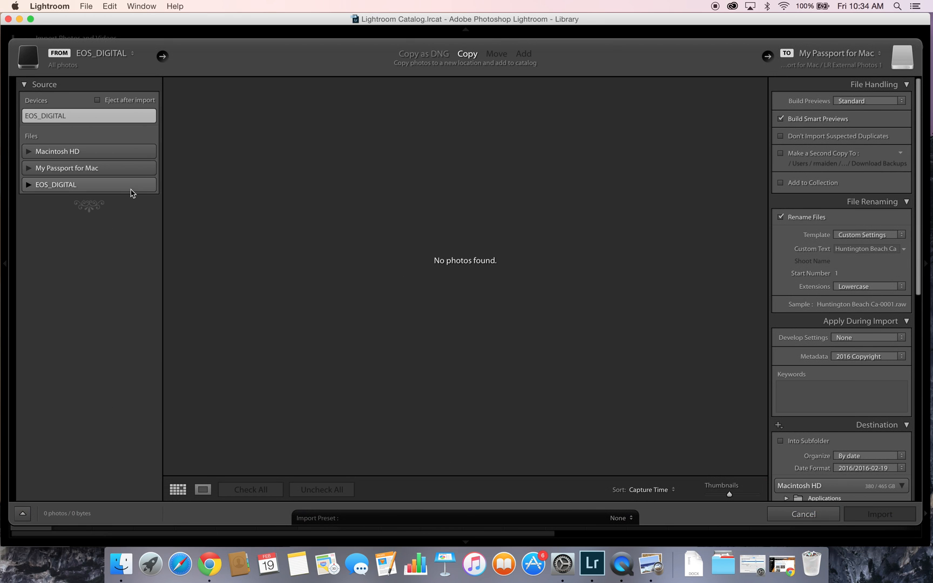
pyautogui.click(85, 189)
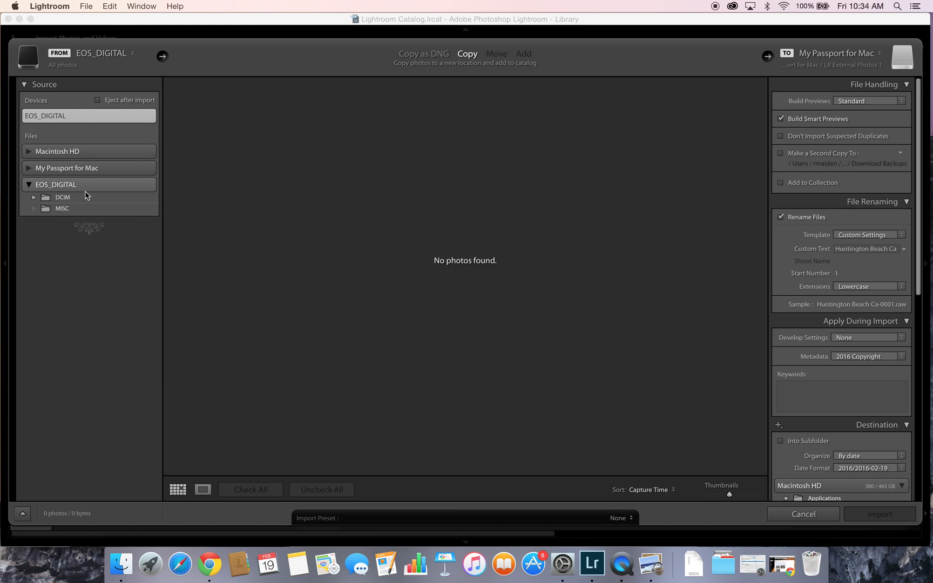
pyautogui.click(47, 195)
pyautogui.click(52, 186)
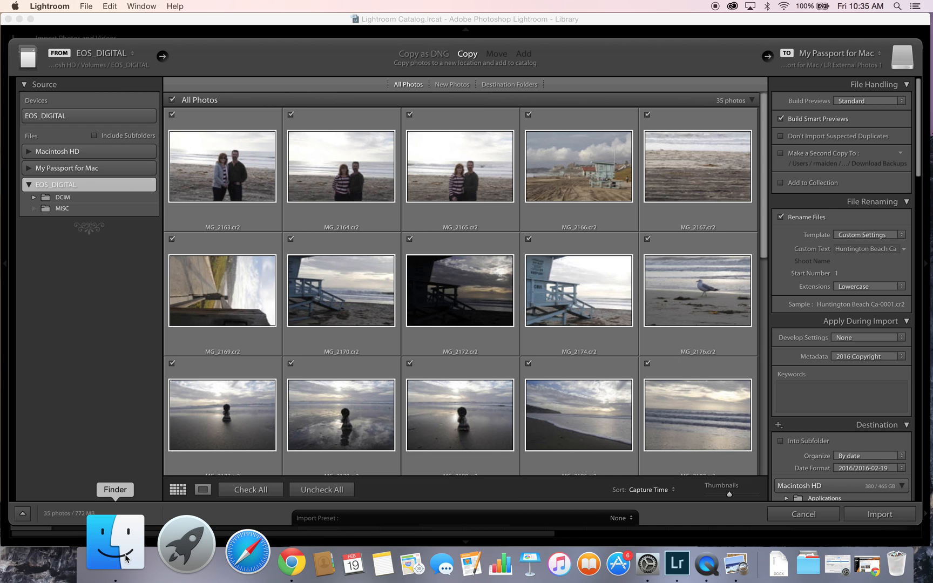
pyautogui.click(115, 541)
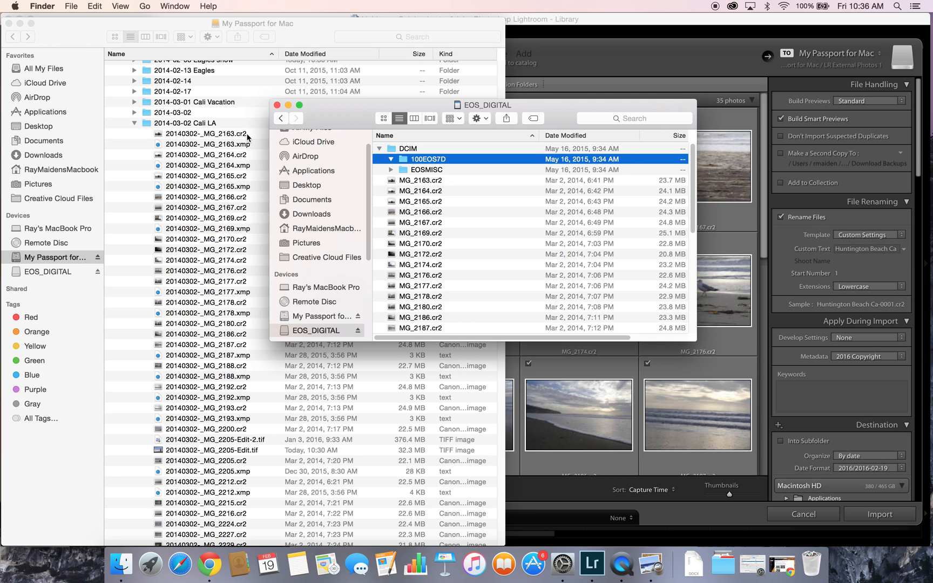
pyautogui.click(561, 23)
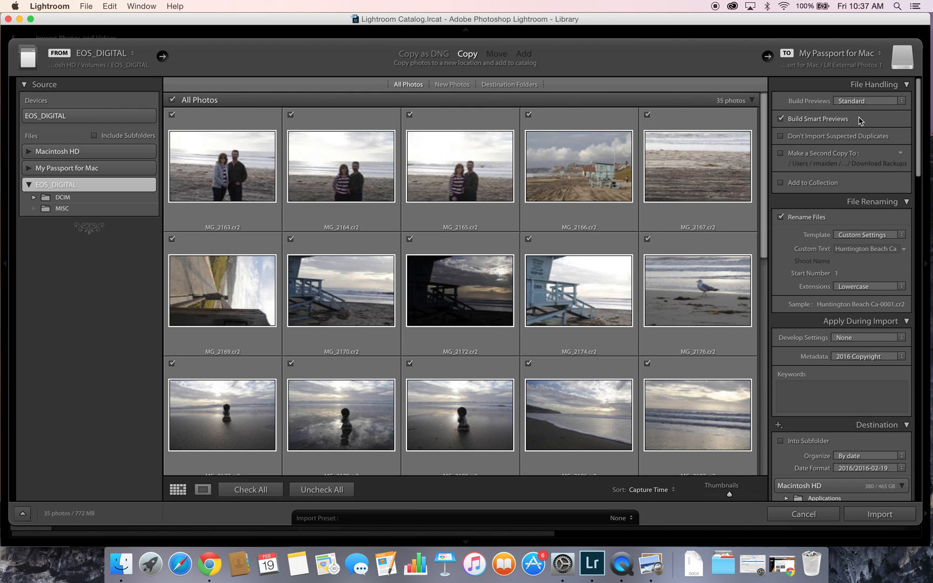
pyautogui.click(781, 137)
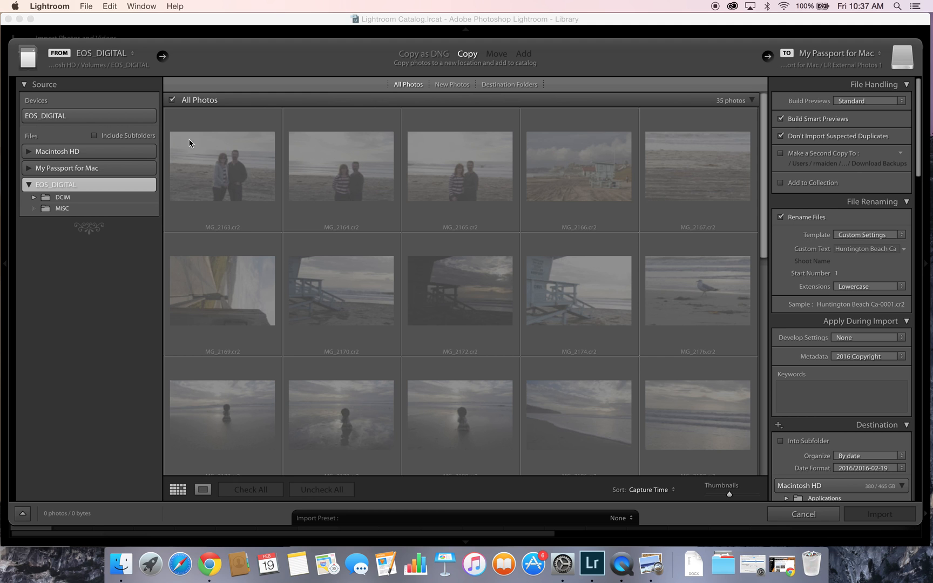
pyautogui.click(781, 136)
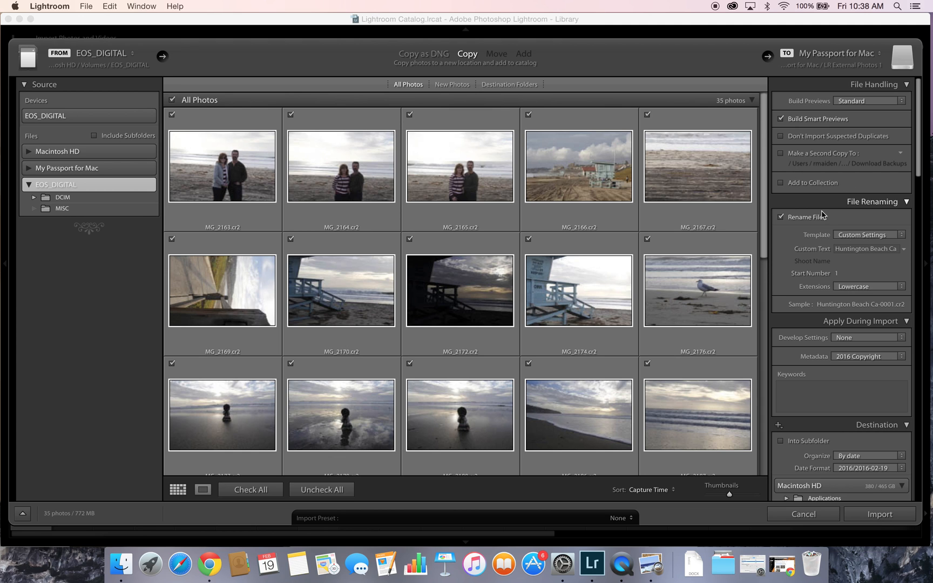
pyautogui.scroll(-1, 782, 260)
pyautogui.scroll(-4, 782, 260)
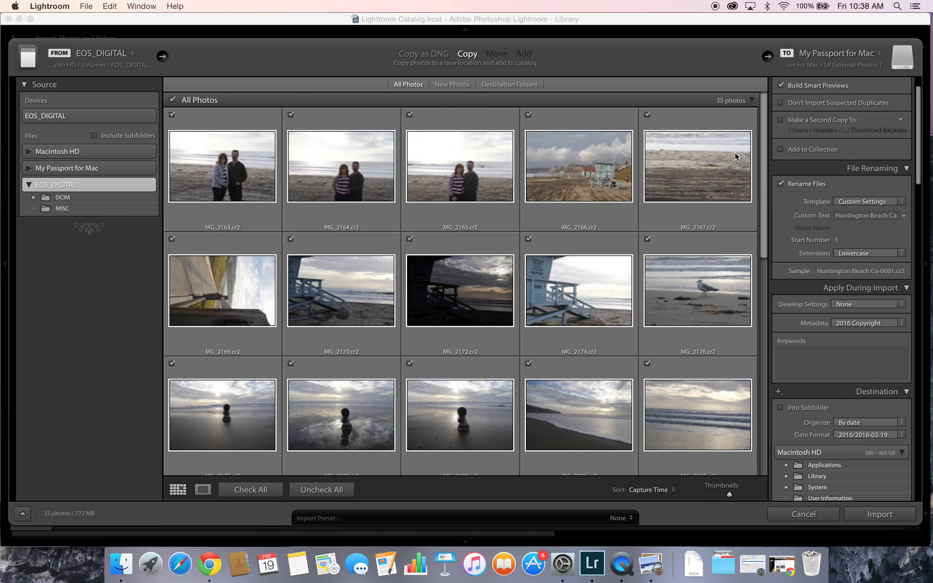
pyautogui.click(900, 204)
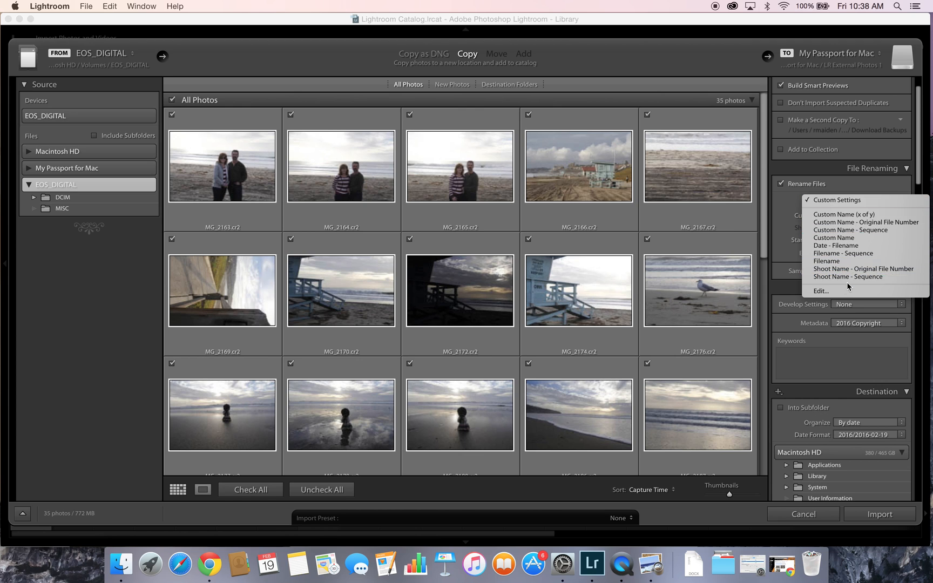
pyautogui.click(841, 295)
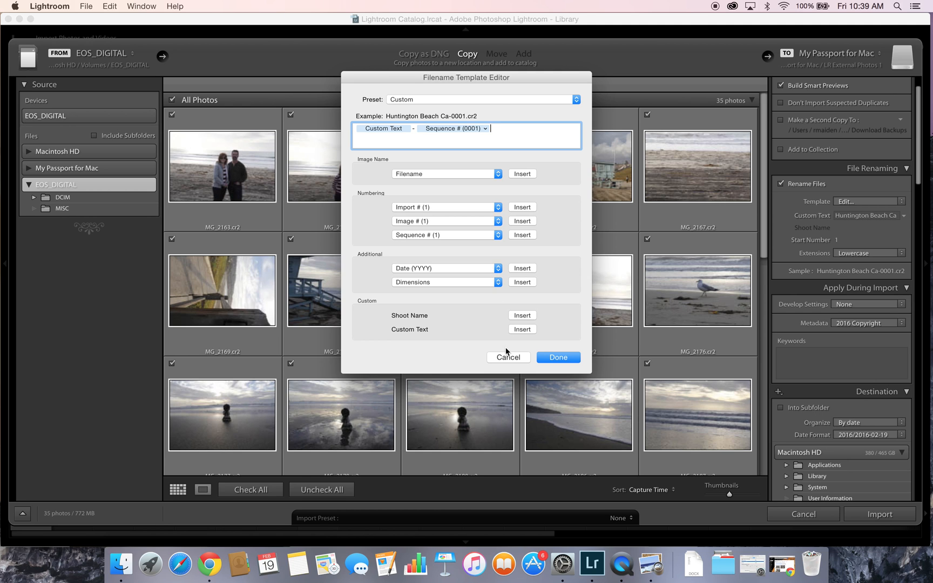
pyautogui.click(552, 358)
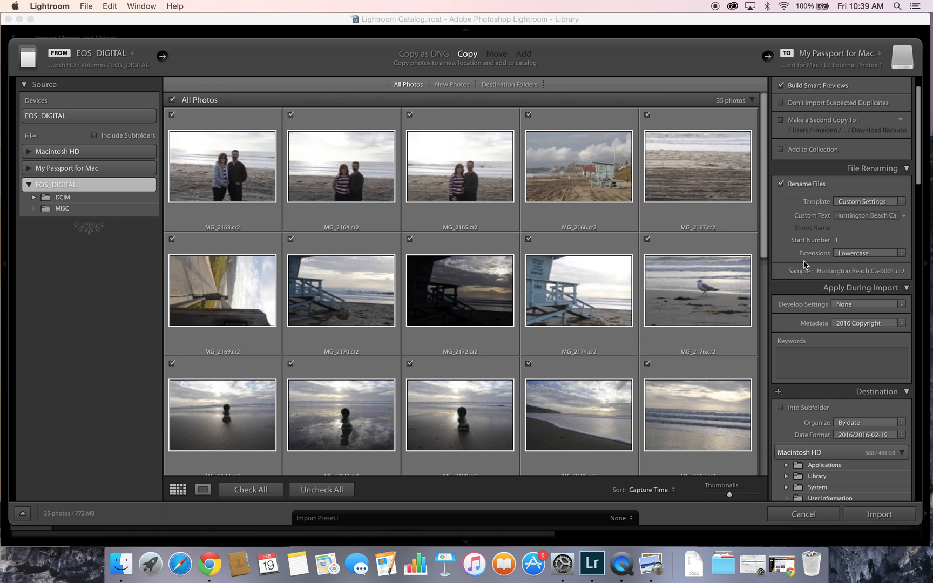
pyautogui.click(852, 216)
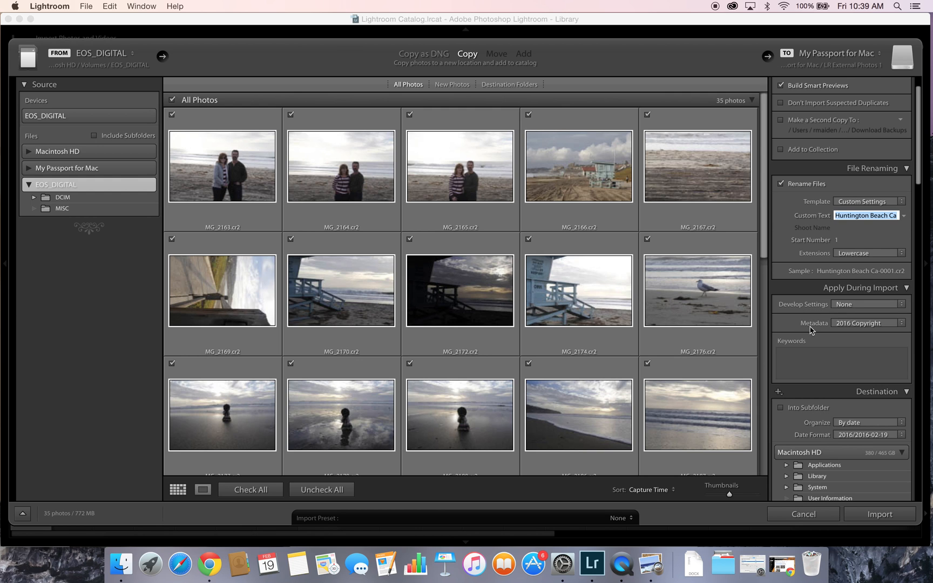
# - Scroll the Import dialog's settings panel down to the LR External Photos 1 By-date destination
pyautogui.scroll(-6, 811, 329)
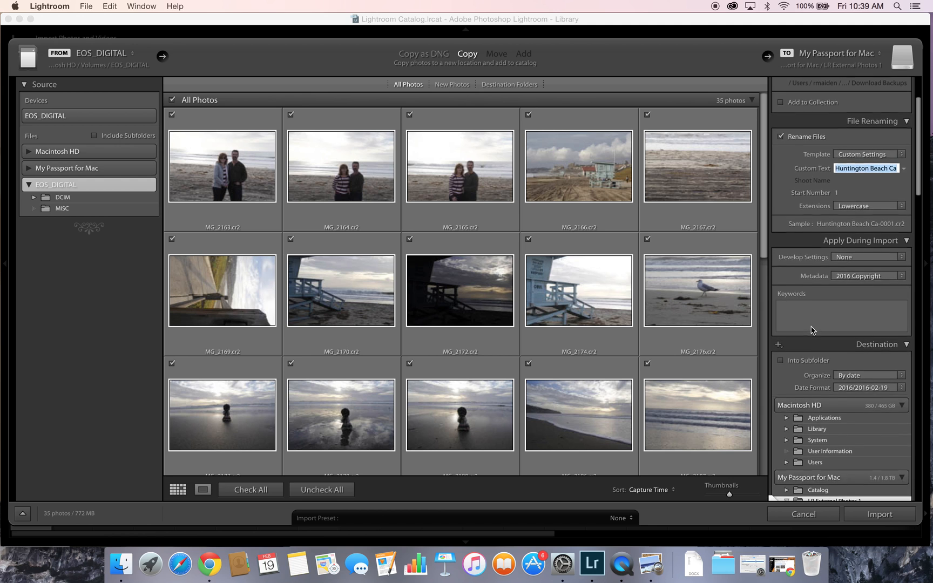
pyautogui.scroll(-1, 811, 329)
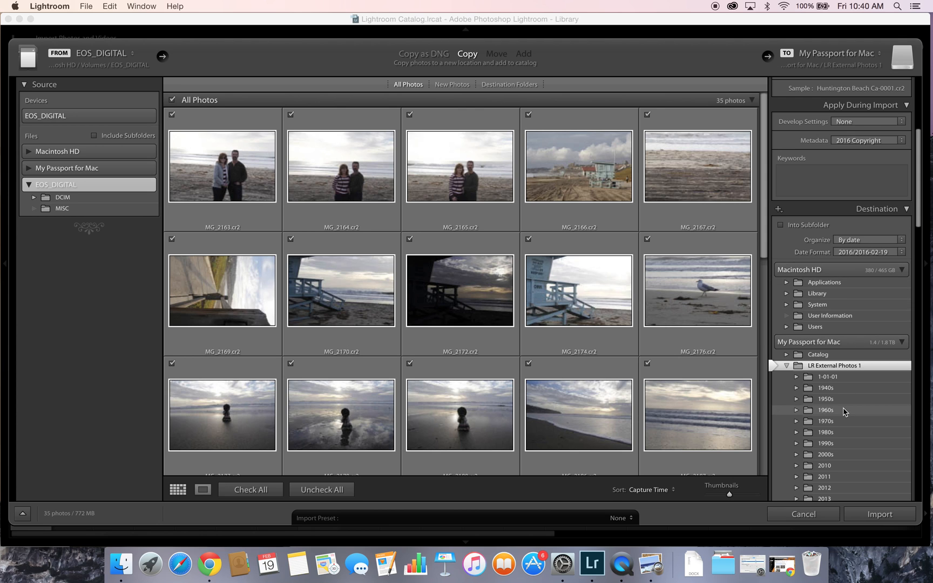
pyautogui.scroll(-2, 844, 414)
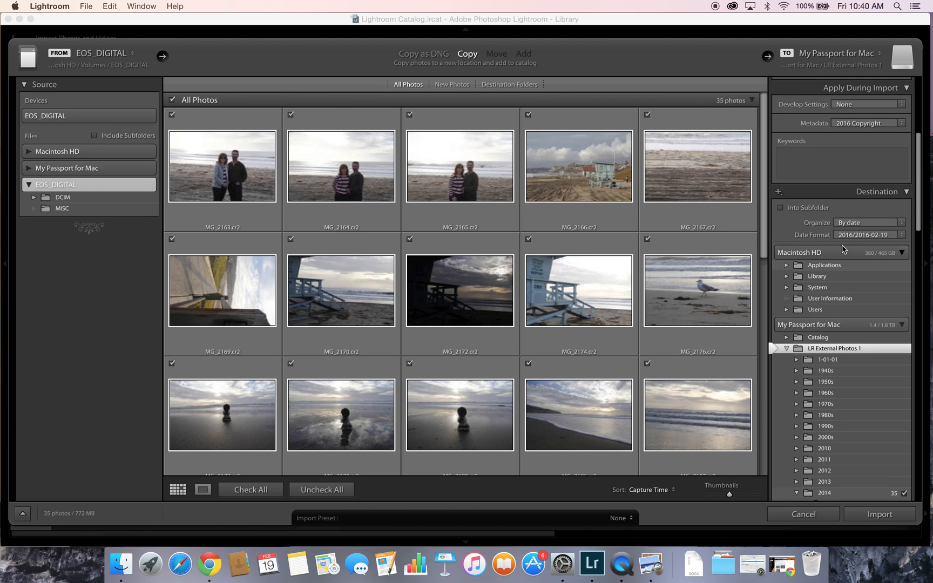
pyautogui.scroll(-1, 853, 397)
pyautogui.scroll(-8, 853, 397)
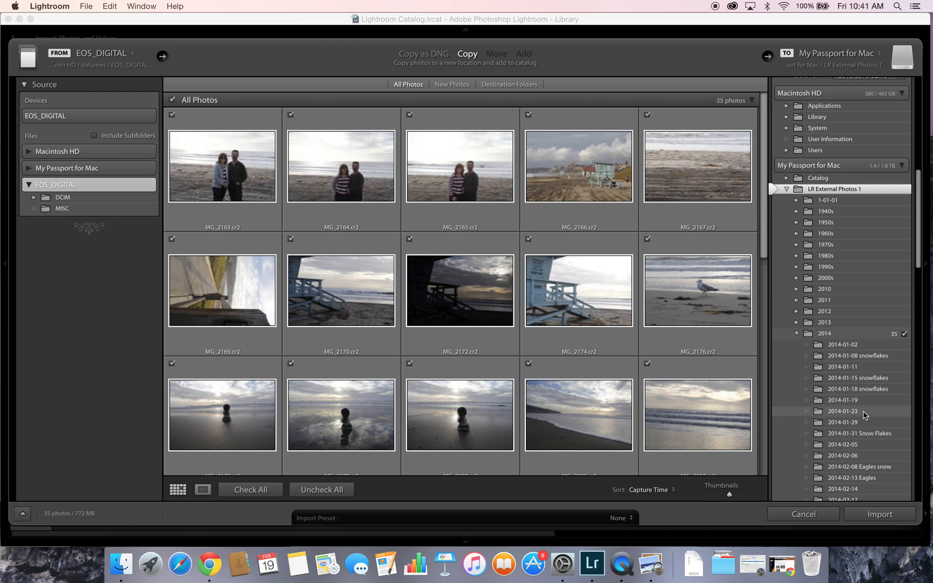
pyautogui.scroll(-6, 864, 415)
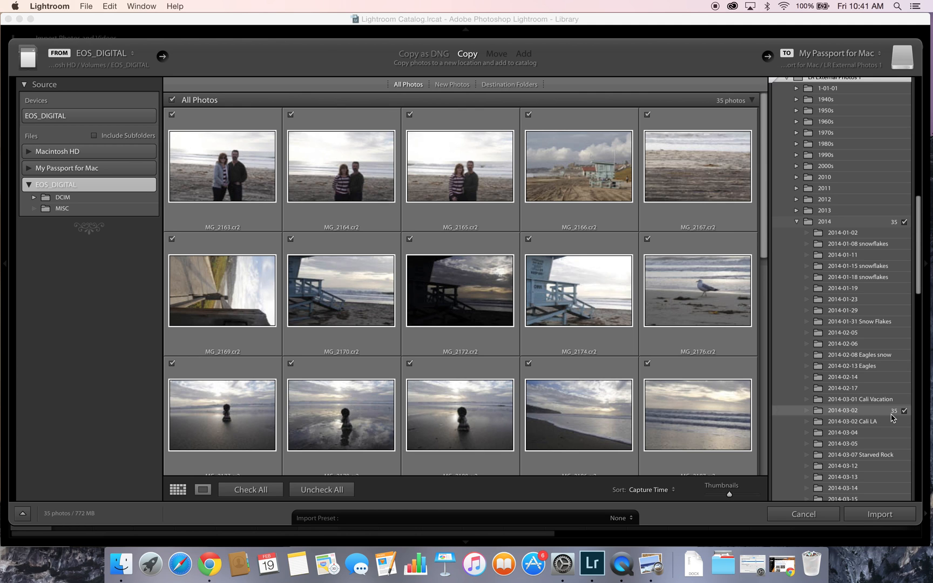
pyautogui.scroll(-10, 892, 417)
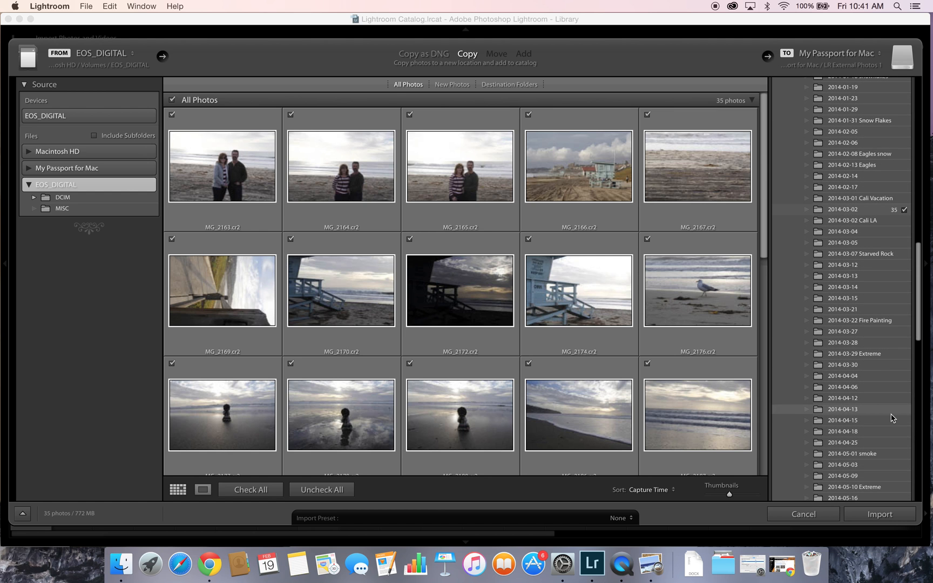
pyautogui.scroll(-20, 892, 418)
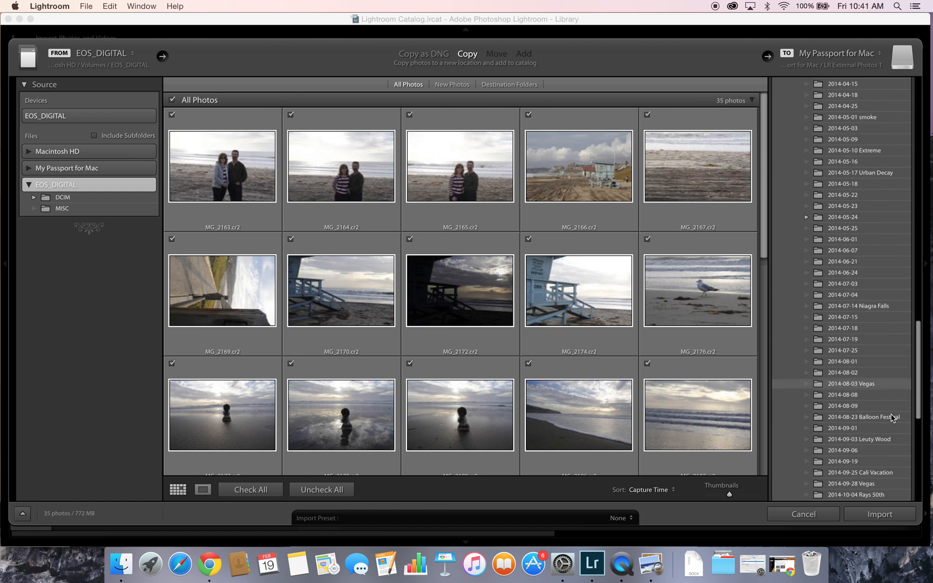
pyautogui.scroll(-10, 892, 417)
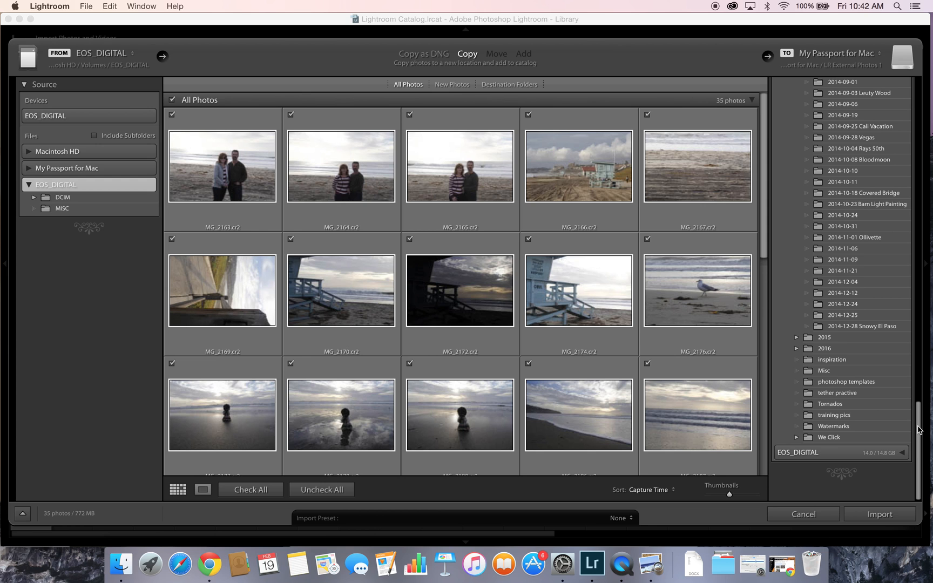
pyautogui.moveTo(920, 430); pyautogui.dragTo(922, 165)
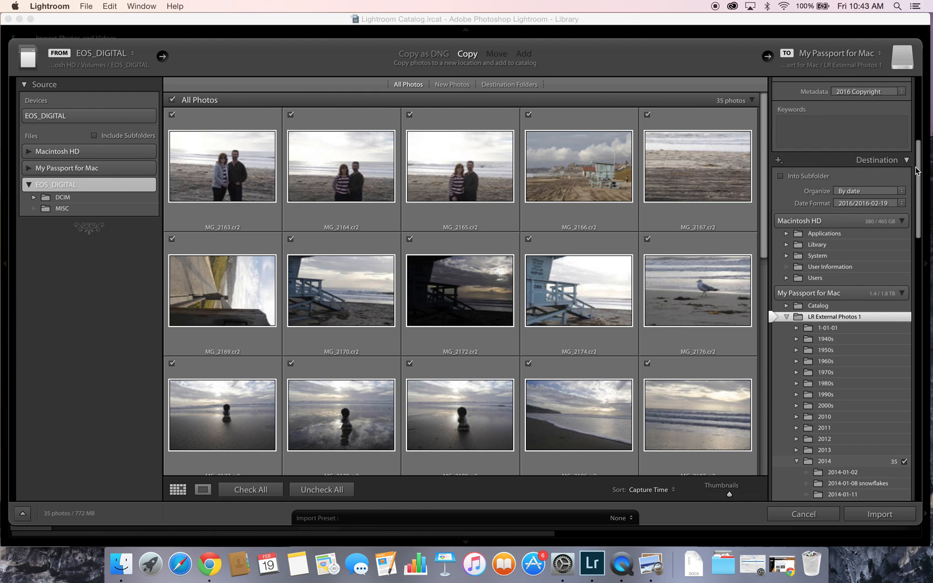
pyautogui.click(903, 193)
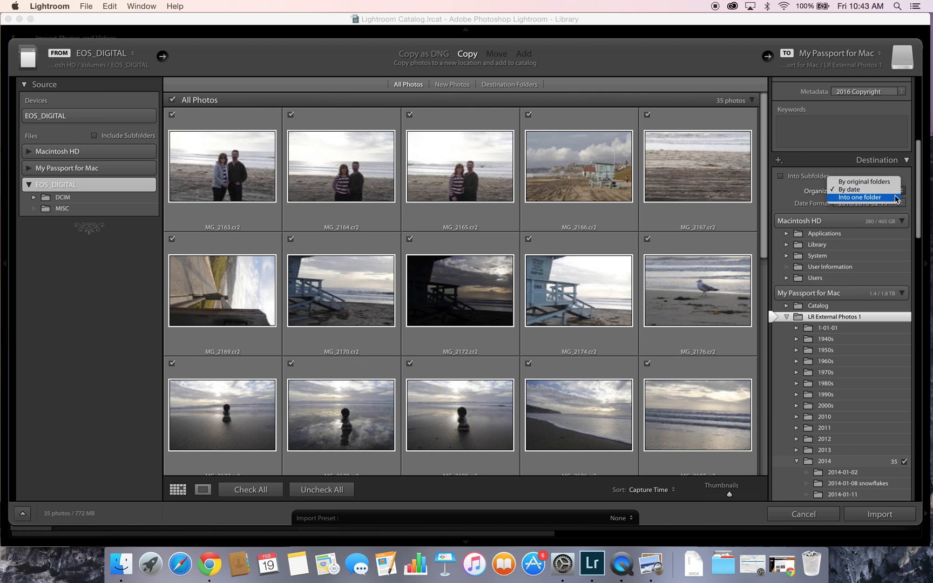
pyautogui.click(890, 191)
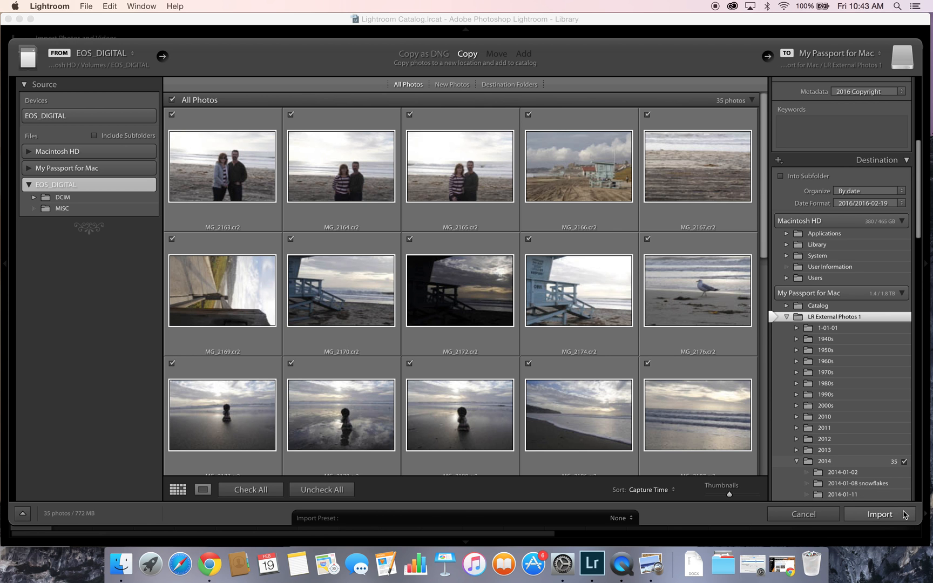
# - Import the 35 beach photos, view them in the 2014-03-02 folder, and dismiss the smart previews confirmation
pyautogui.click(898, 516)
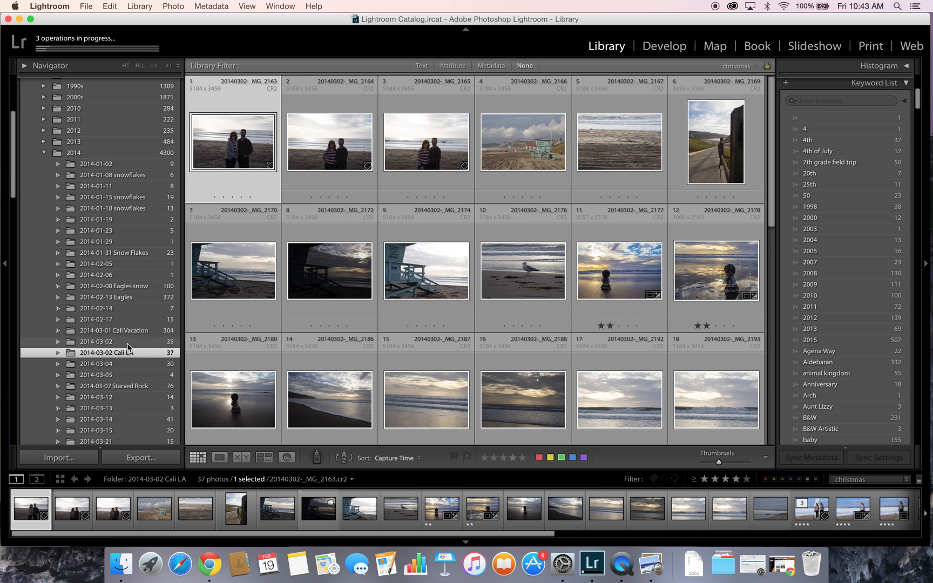
pyautogui.click(128, 343)
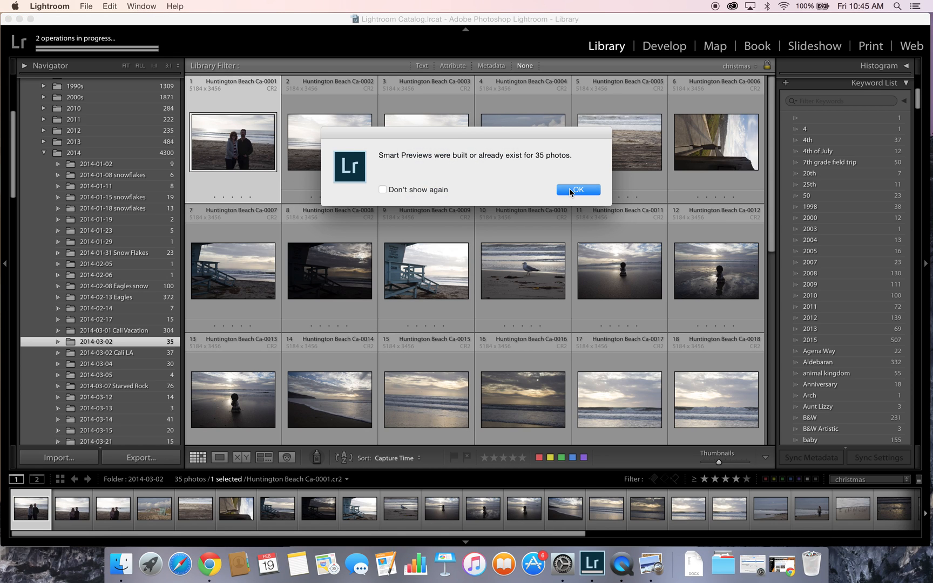
pyautogui.click(576, 189)
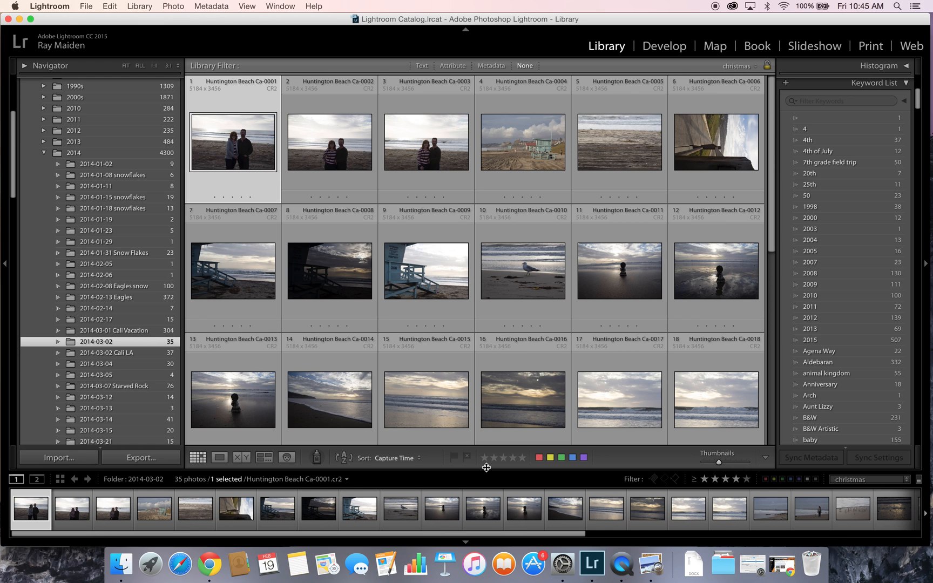
# - In Loupe view, give one star to Ca-0004, Ca-0008, Ca-0011, Ca-0016, Ca-0018 and Ca-0019
pyautogui.doubleClick(252, 151)
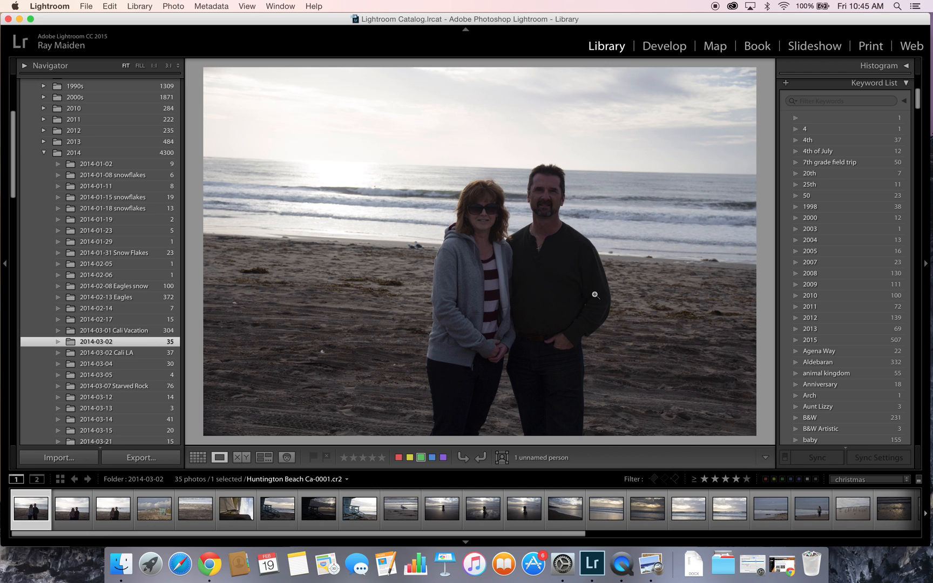
pyautogui.press('Right')
pyautogui.press('Right')
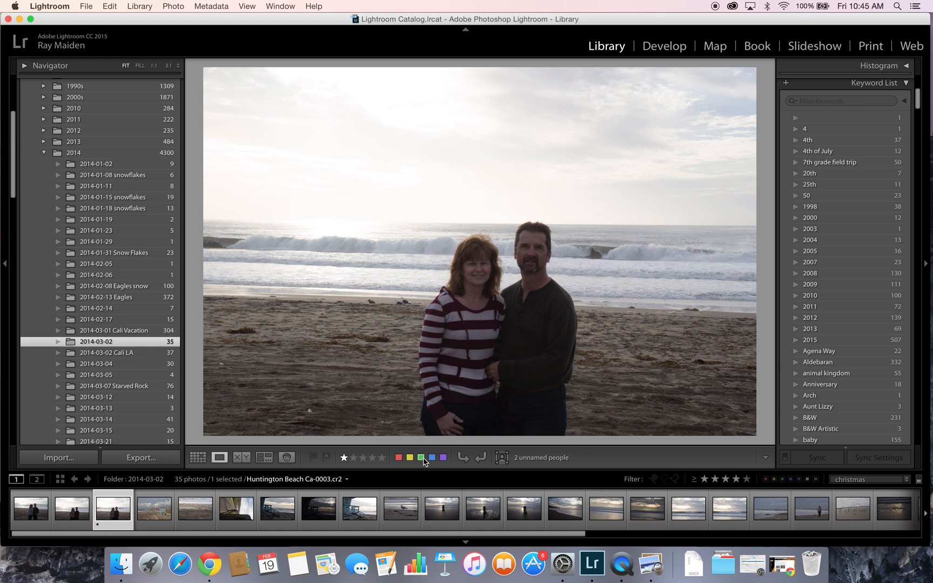
pyautogui.press('Right')
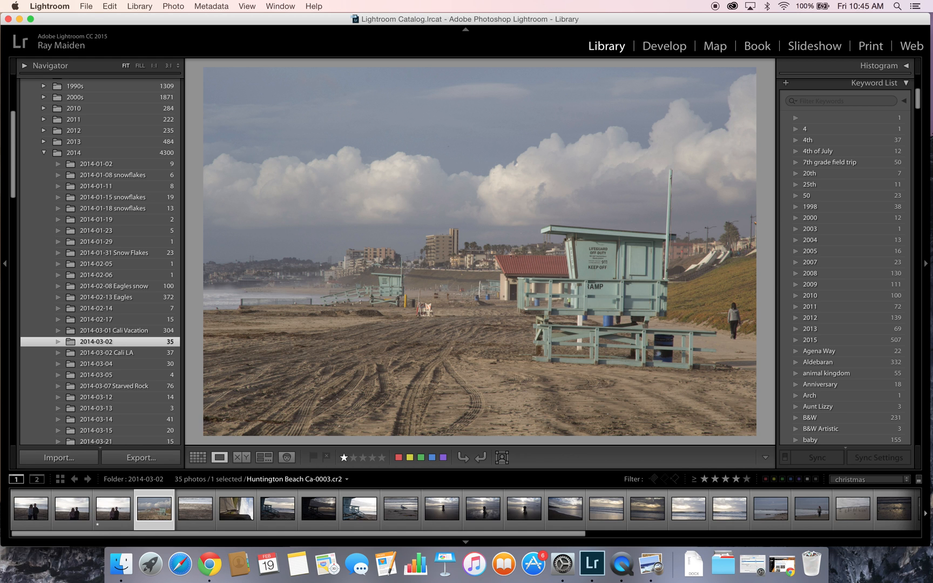
pyautogui.hotkey('shift', '1')
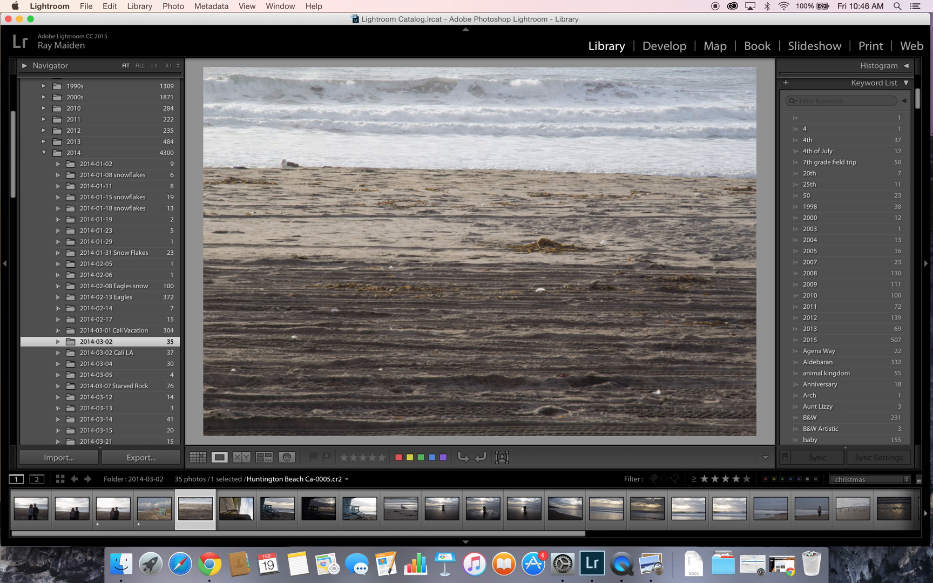
pyautogui.press('Right')
pyautogui.press('Right')
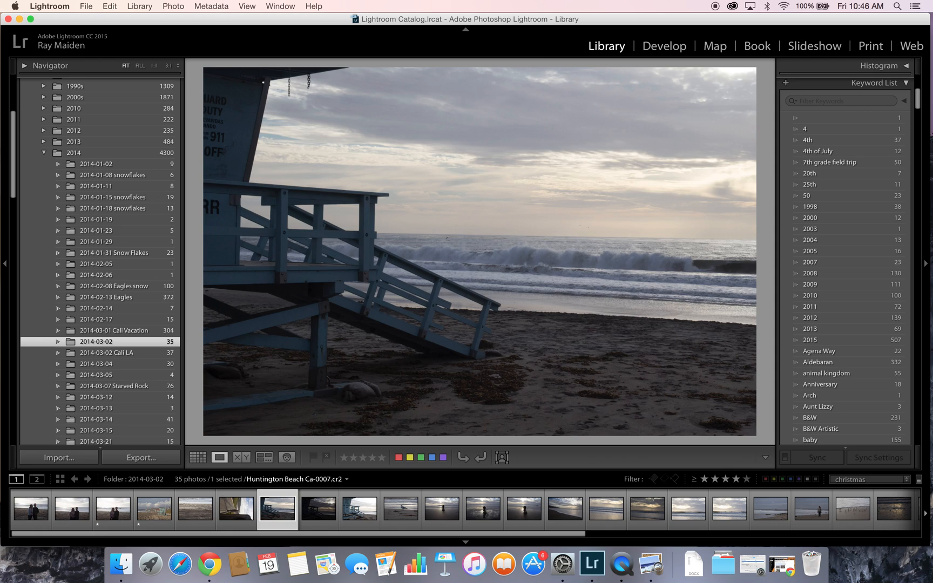
pyautogui.press('Right')
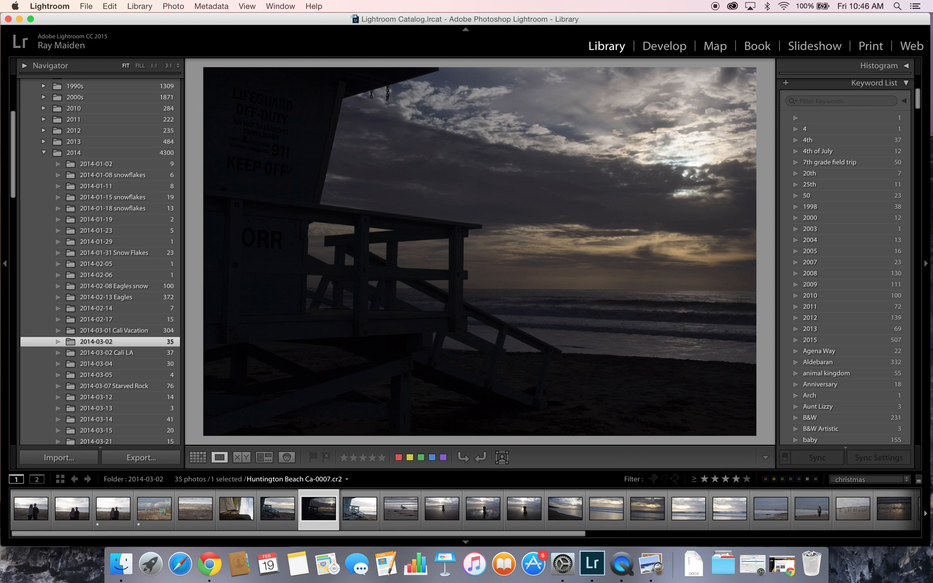
pyautogui.hotkey('shift', '1')
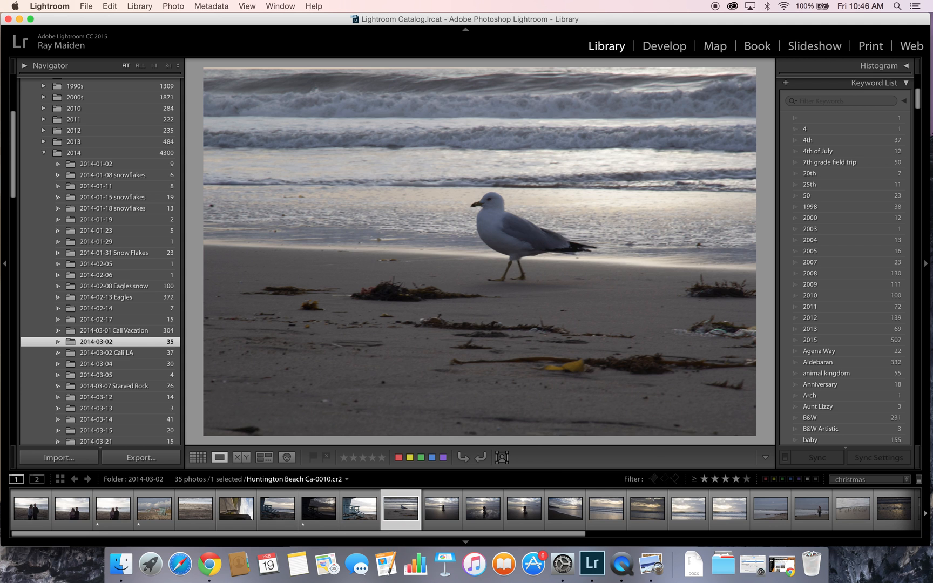
pyautogui.press('Right')
pyautogui.hotkey('shift', '1')
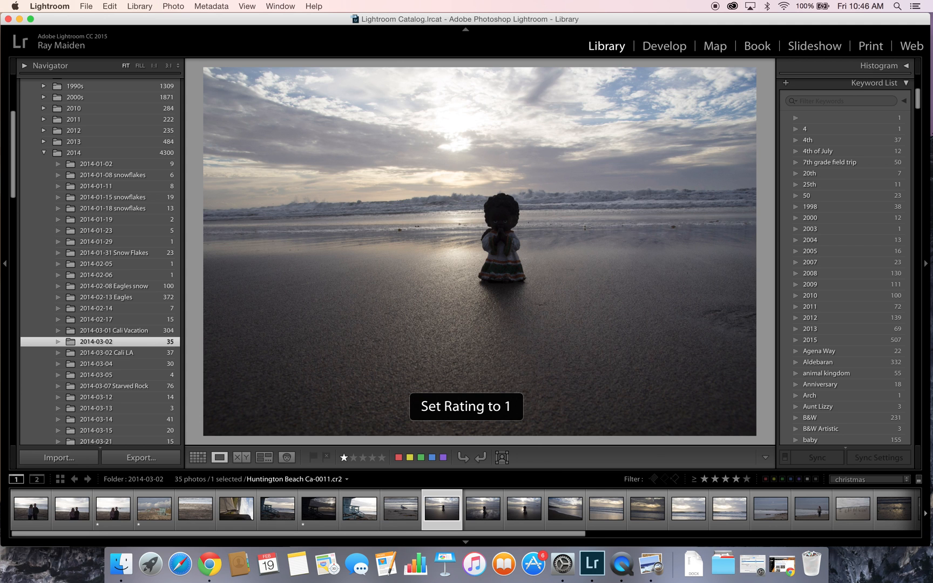
pyautogui.hotkey('shift', '1')
pyautogui.press('Right')
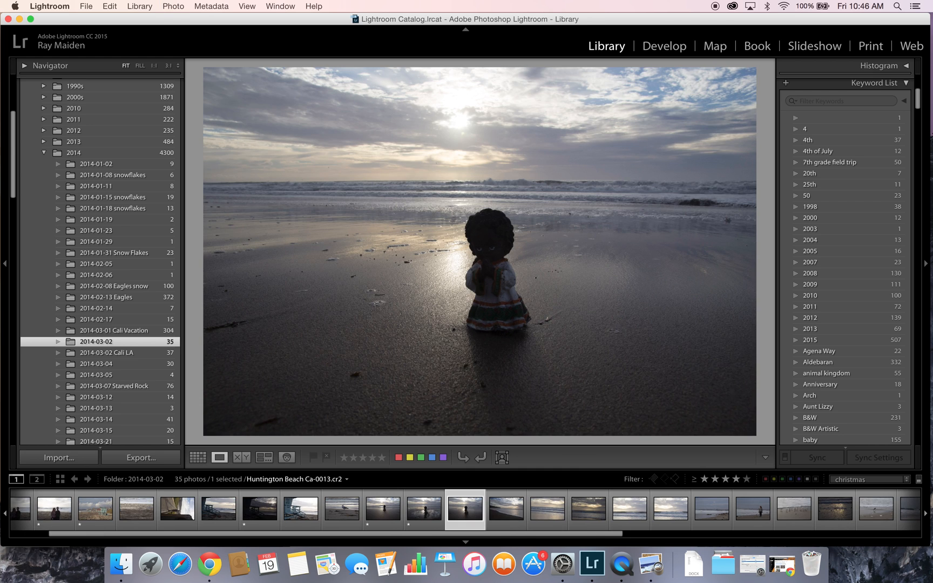
pyautogui.press('Right')
pyautogui.press('Right')
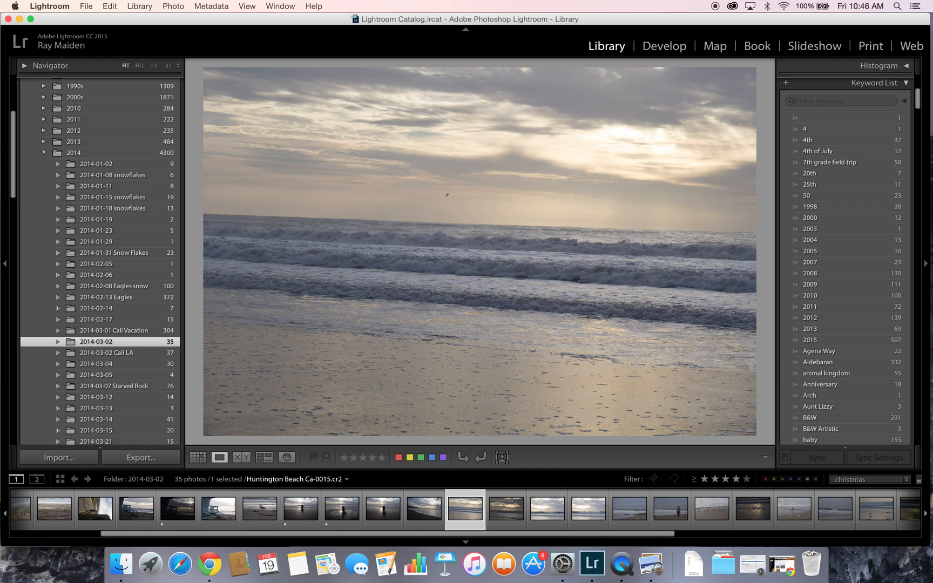
pyautogui.press('Right')
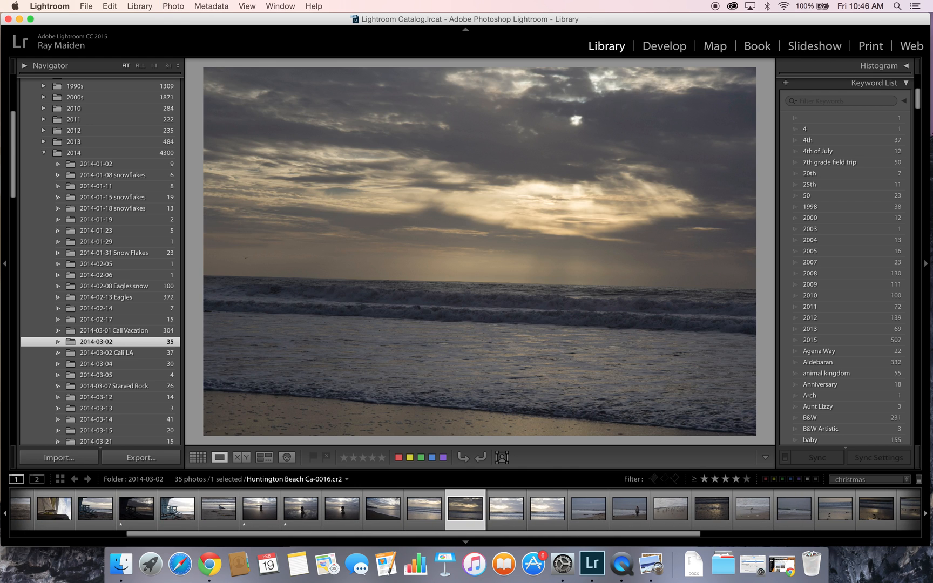
pyautogui.press('1')
pyautogui.press('Right')
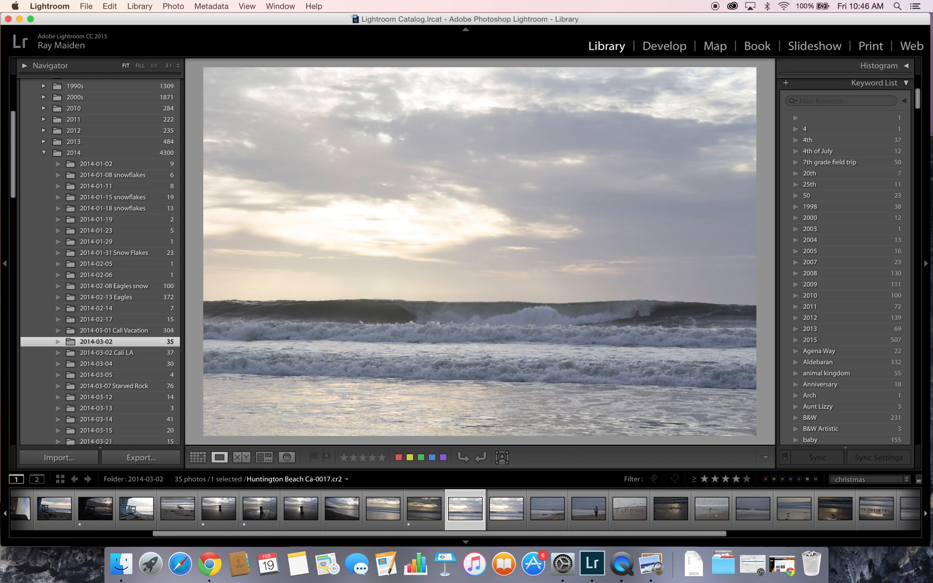
pyautogui.press('Right')
pyautogui.press('1')
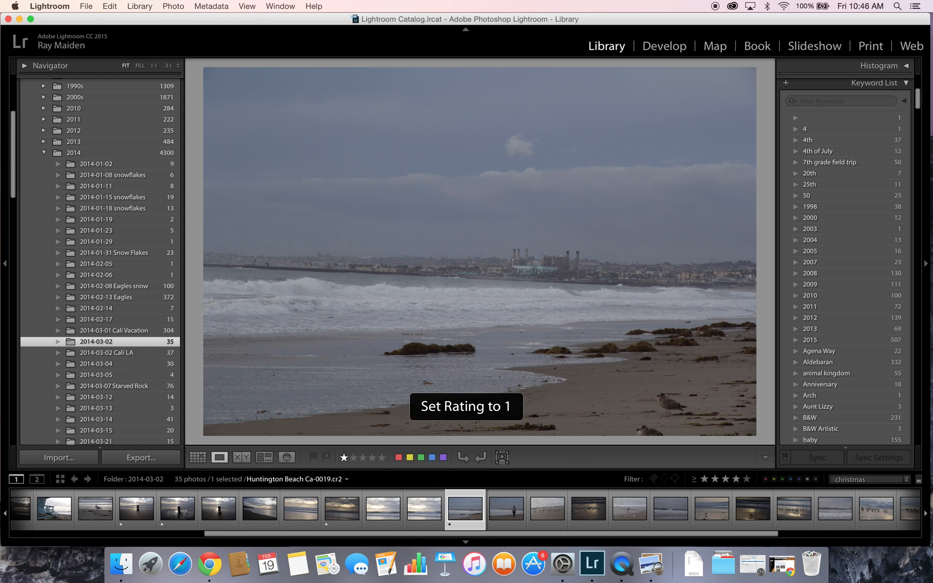
pyautogui.press('Right')
pyautogui.press('1')
# - One-star Ca-0025, Ca-0026, Ca-0029, the cliff, lifeguard tower and final photos, then return to Grid
pyautogui.press('Right')
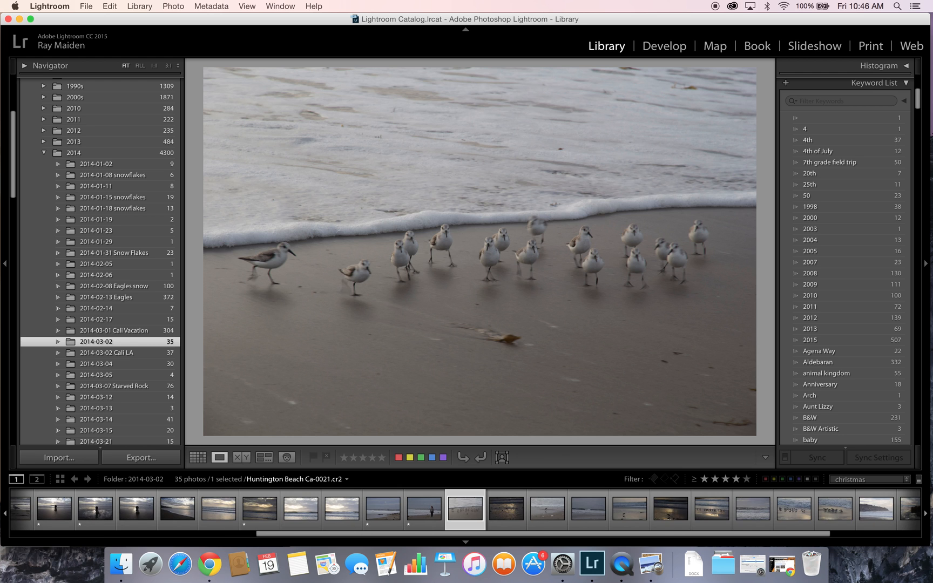
pyautogui.press('Right')
pyautogui.press('Right')
pyautogui.press('Right')
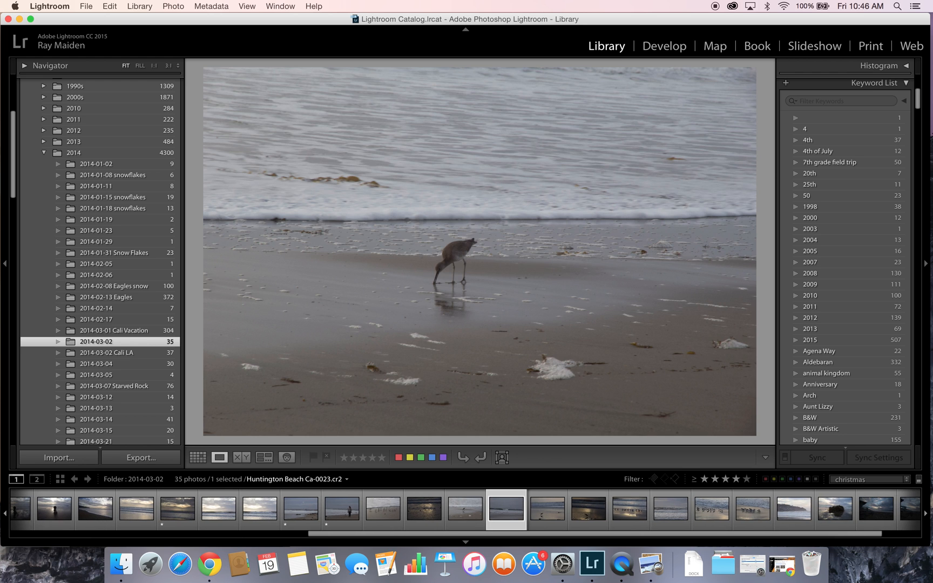
pyautogui.press('Right')
pyautogui.press('1')
pyautogui.press('Right')
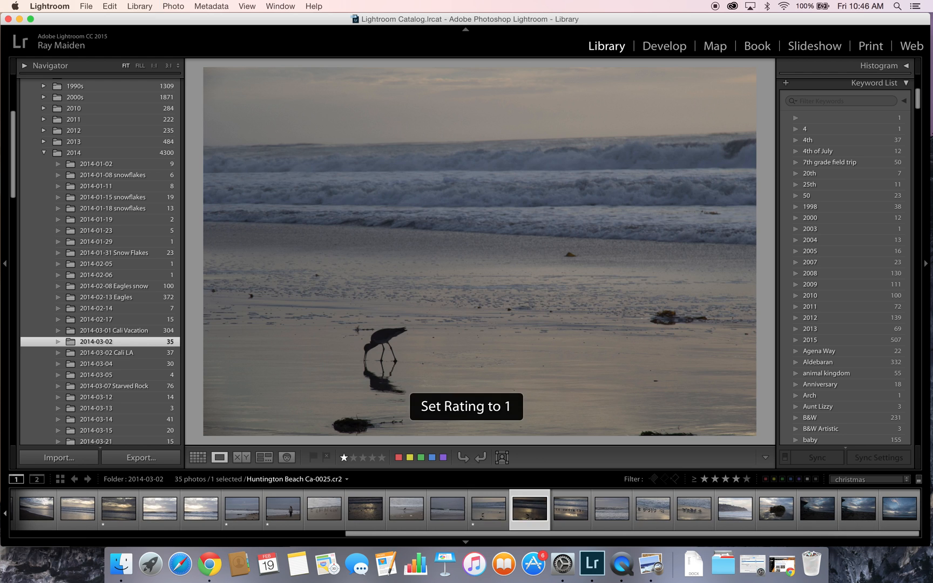
pyautogui.press('1')
pyautogui.press('Right')
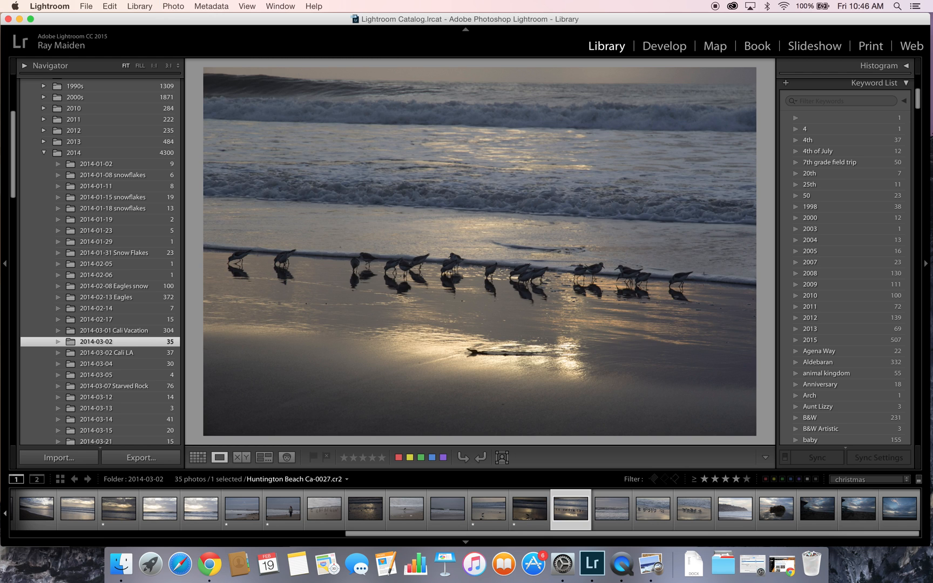
pyautogui.press('Right')
pyautogui.press('Right')
pyautogui.press('1')
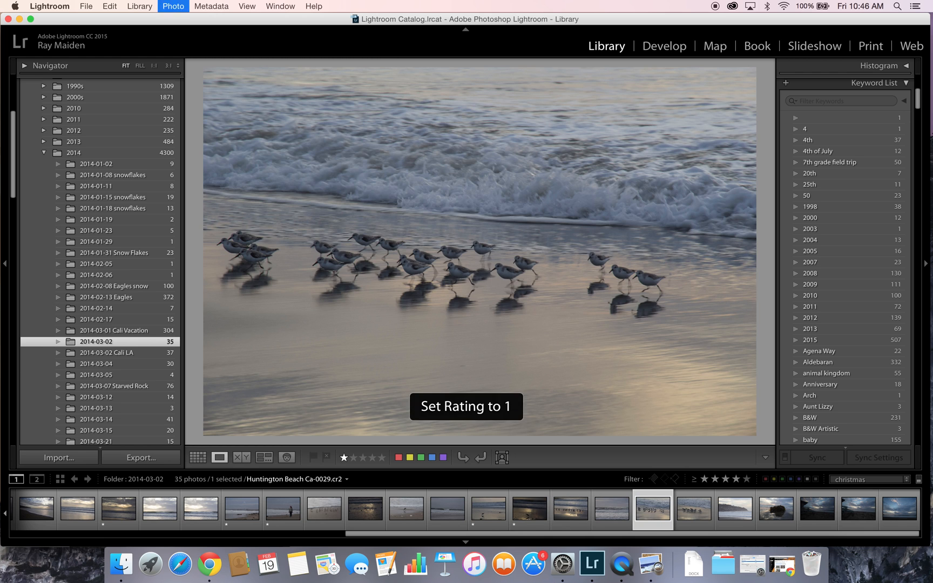
pyautogui.press('Right')
pyautogui.press('1')
pyautogui.press('Right')
pyautogui.press('1')
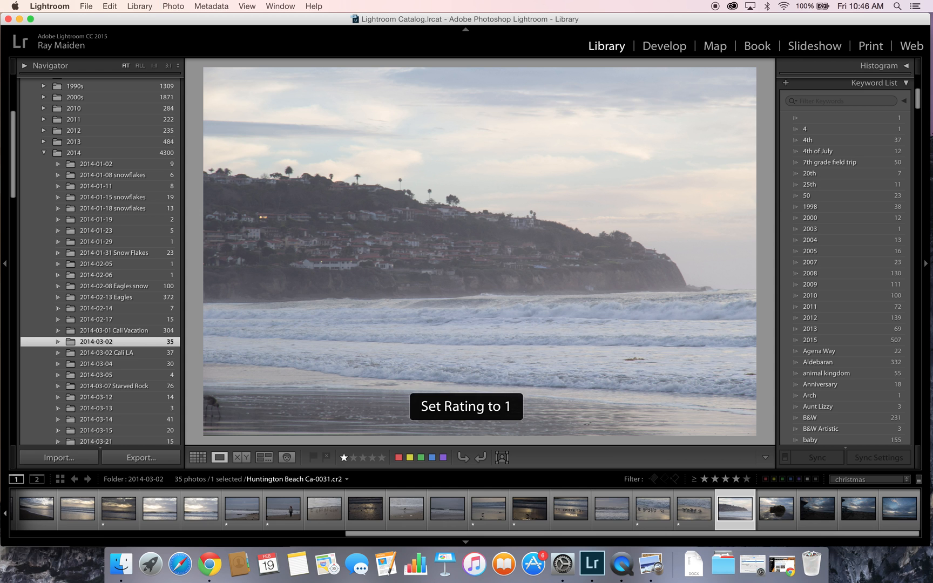
pyautogui.press('Right')
pyautogui.press('Right')
pyautogui.press('1')
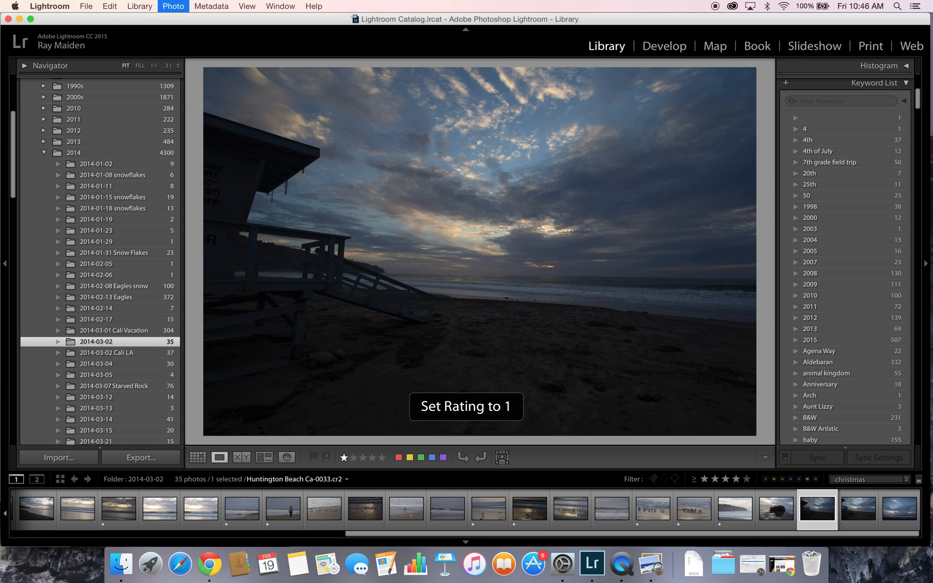
pyautogui.press('Right')
pyautogui.press('1')
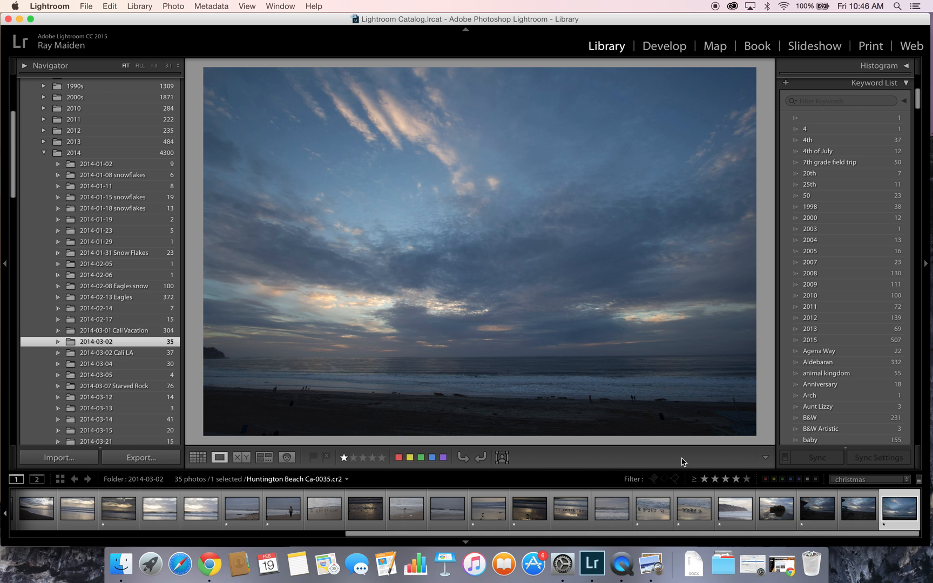
pyautogui.click(198, 458)
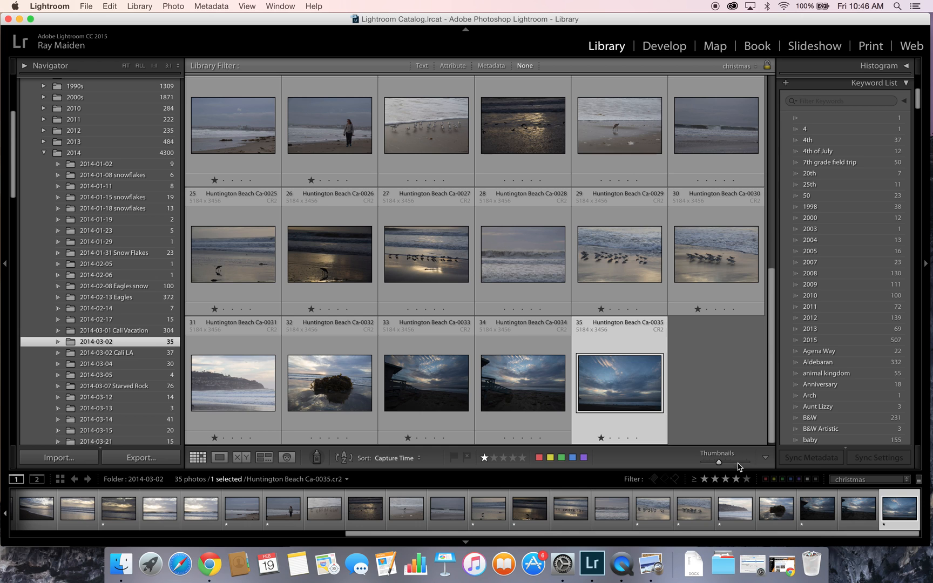
# - Filter to one star or higher and rate the first, lifeguard tower and doll-at-sunset photos two stars
pyautogui.click(705, 484)
pyautogui.click(705, 480)
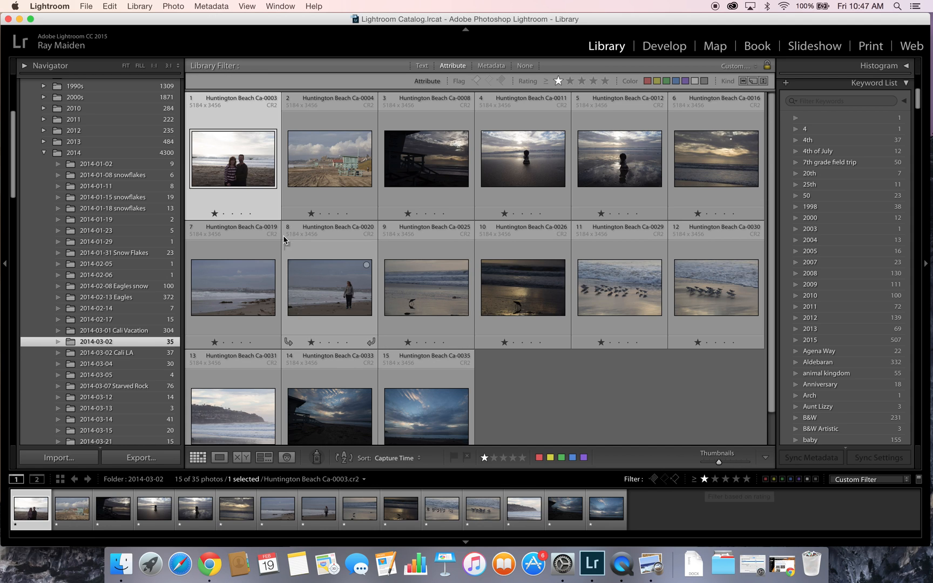
pyautogui.doubleClick(236, 169)
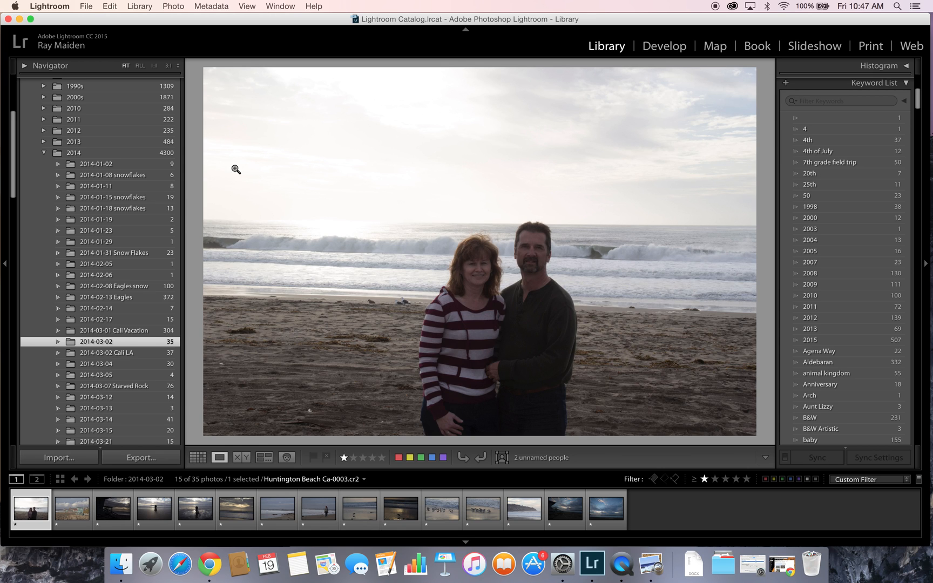
pyautogui.press('2')
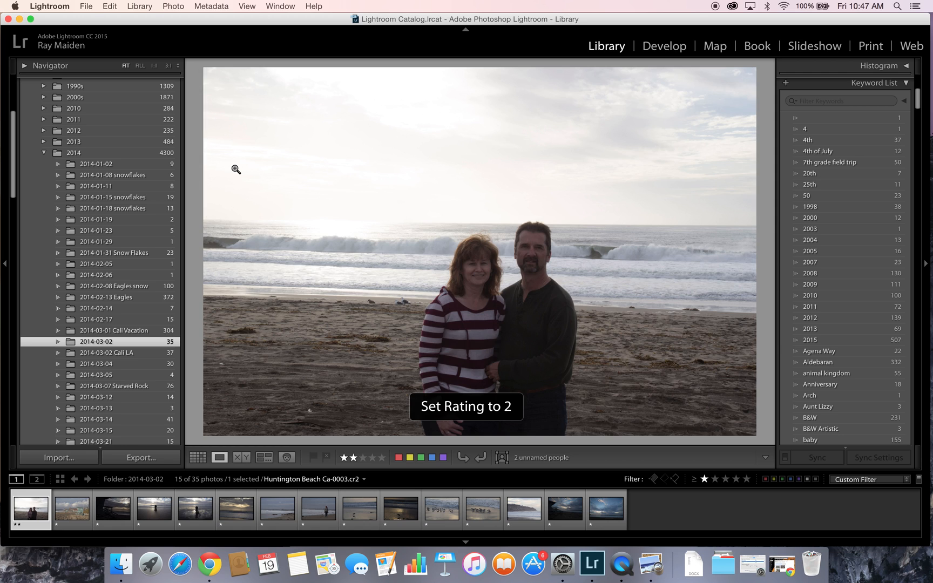
pyautogui.press('Right')
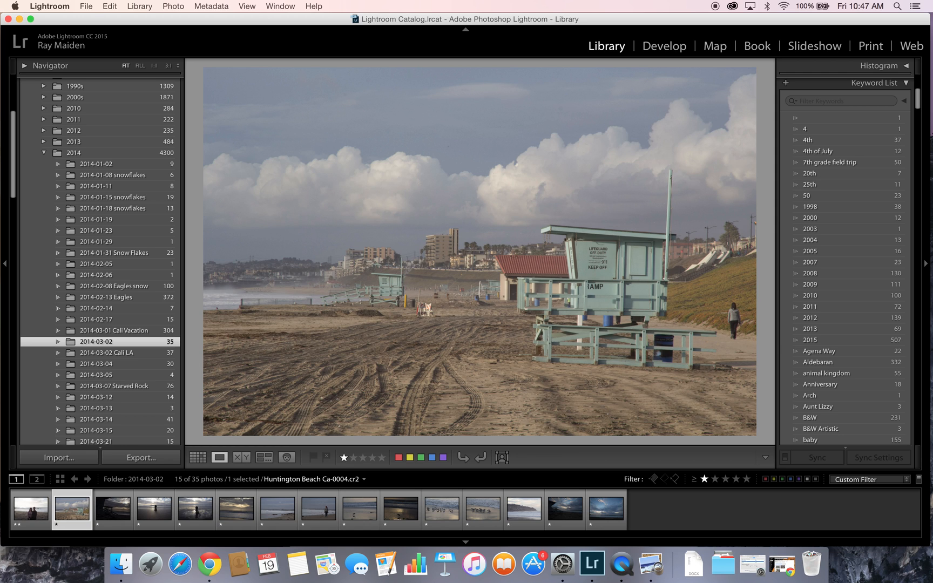
pyautogui.press('2')
pyautogui.press('Right')
pyautogui.press('Right')
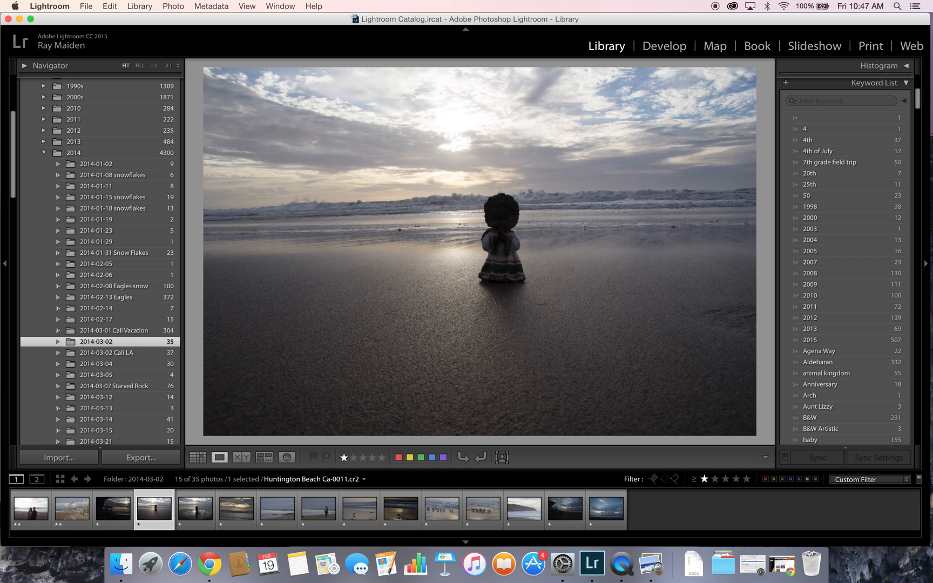
pyautogui.press('2')
pyautogui.press('Right')
pyautogui.press('Right')
# - Give two stars to the eighth, tenth, twelfth and fourteenth filtered photos
pyautogui.press('Right')
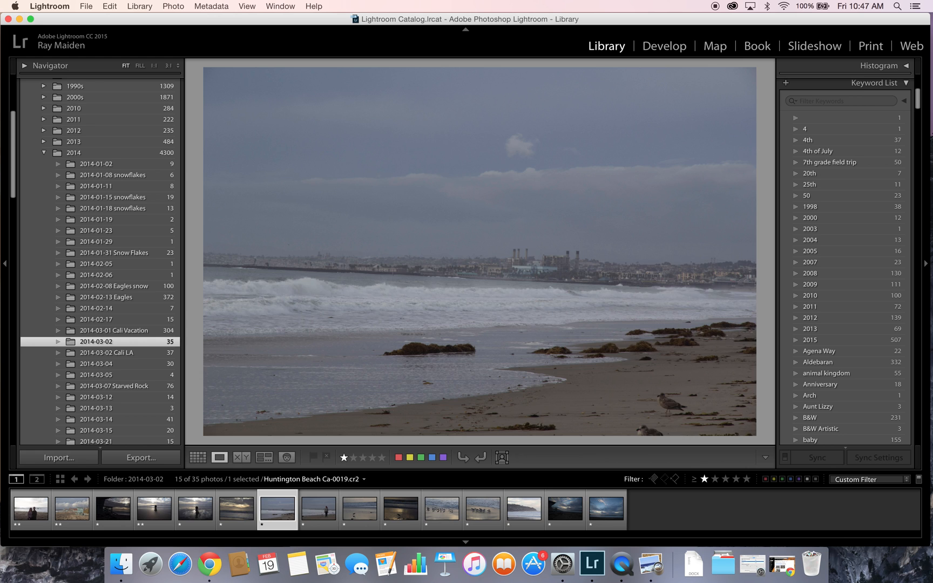
pyautogui.press('Right')
pyautogui.press('2')
pyautogui.press('Right')
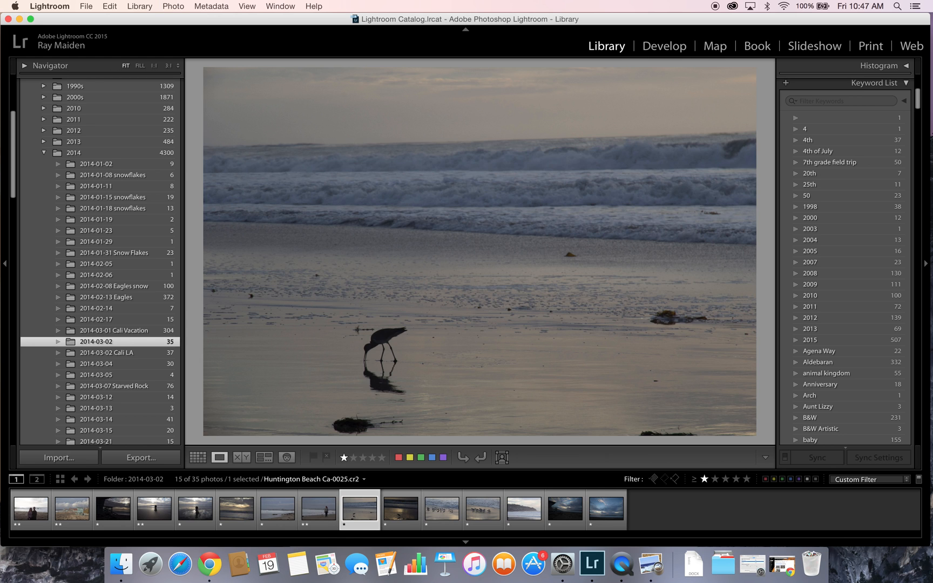
pyautogui.press('Right')
pyautogui.press('2')
pyautogui.press('Right')
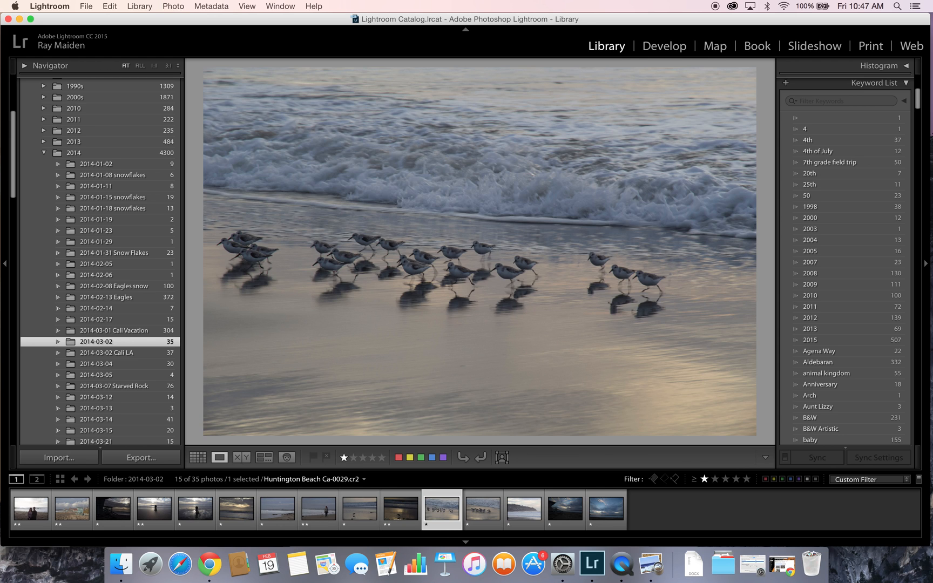
pyautogui.press('Right')
pyautogui.press('Left')
pyautogui.press('Right')
pyautogui.press('2')
pyautogui.press('Right')
pyautogui.press('Right')
pyautogui.press('2')
pyautogui.press('Right')
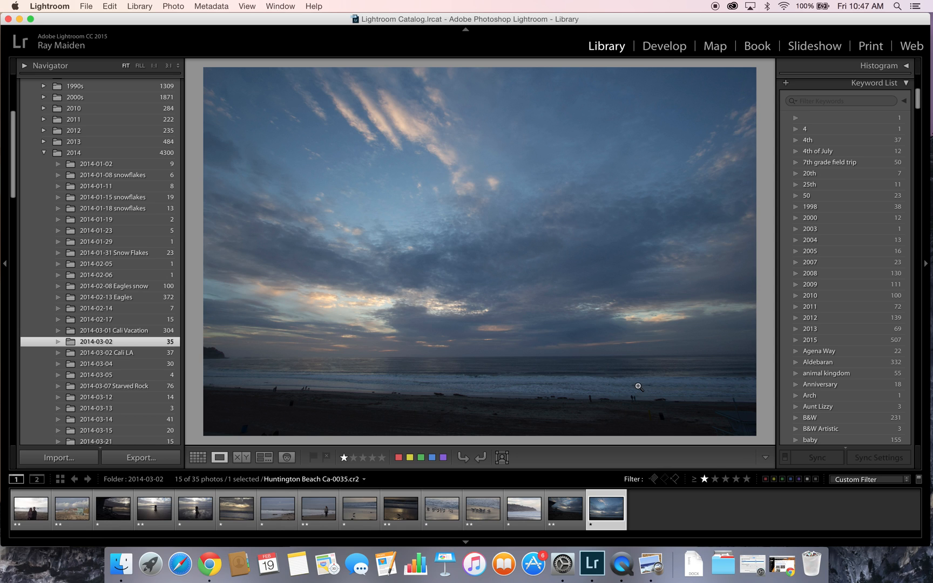
# - Filter to photos rated two stars or higher (7 of 35) and open Ca-0003 full size
pyautogui.click(715, 479)
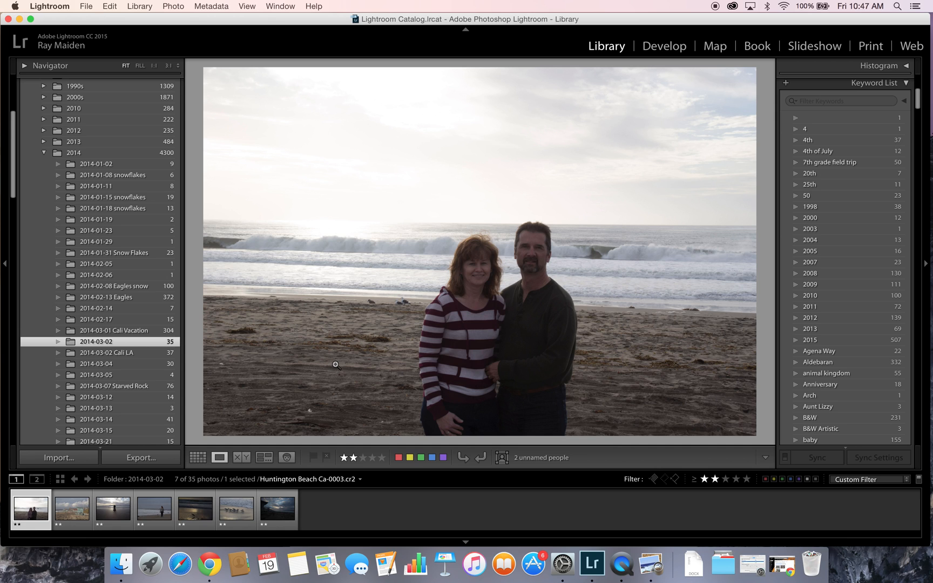
pyautogui.click(198, 459)
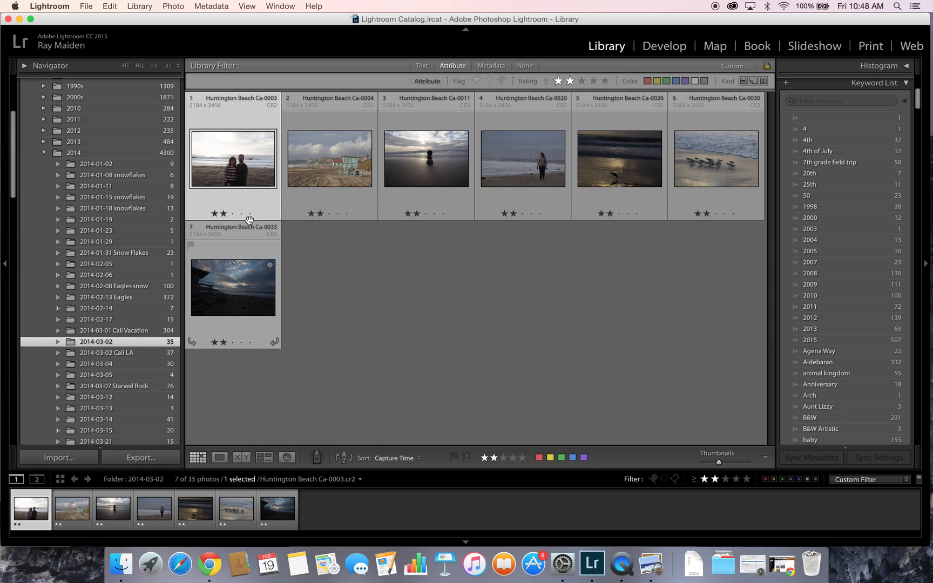
pyautogui.doubleClick(241, 170)
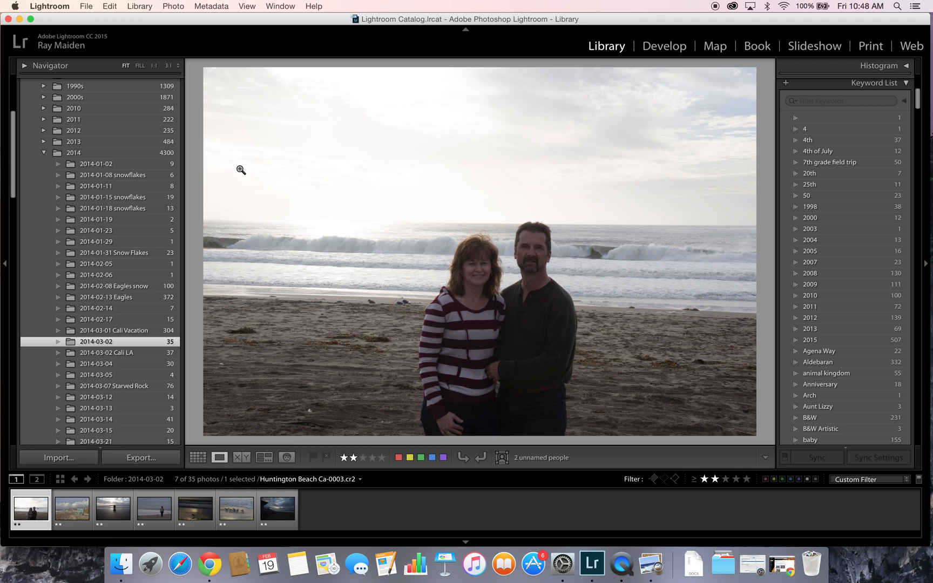
# - Rate the couple, woman walking and bird-at-sunset photos three stars, then filter to three stars or higher
pyautogui.press('3')
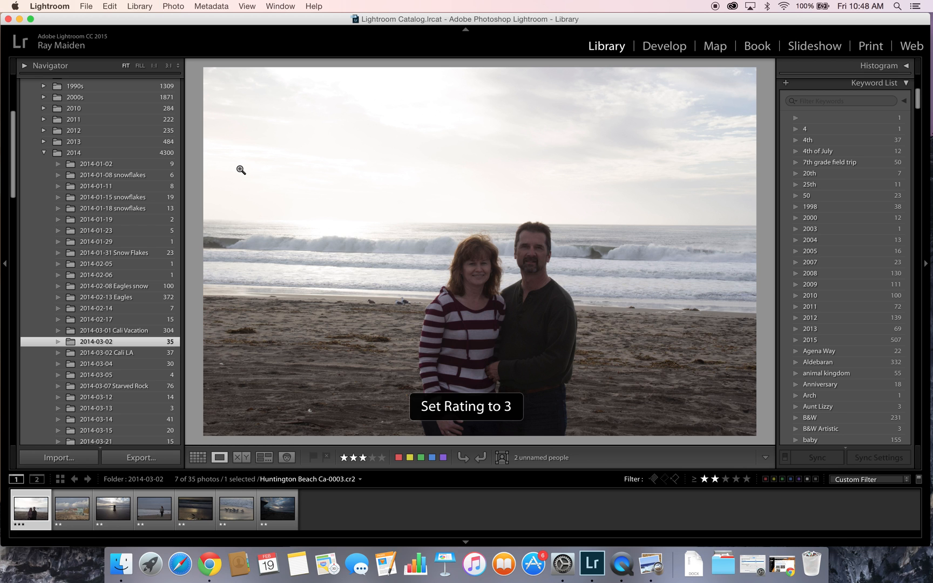
pyautogui.press('Right')
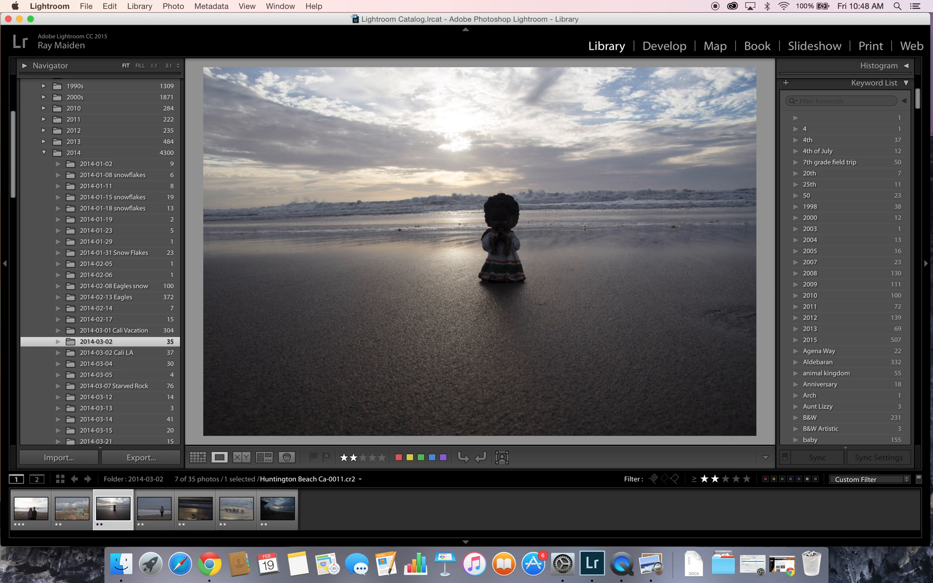
pyautogui.press('Right')
pyautogui.press('3')
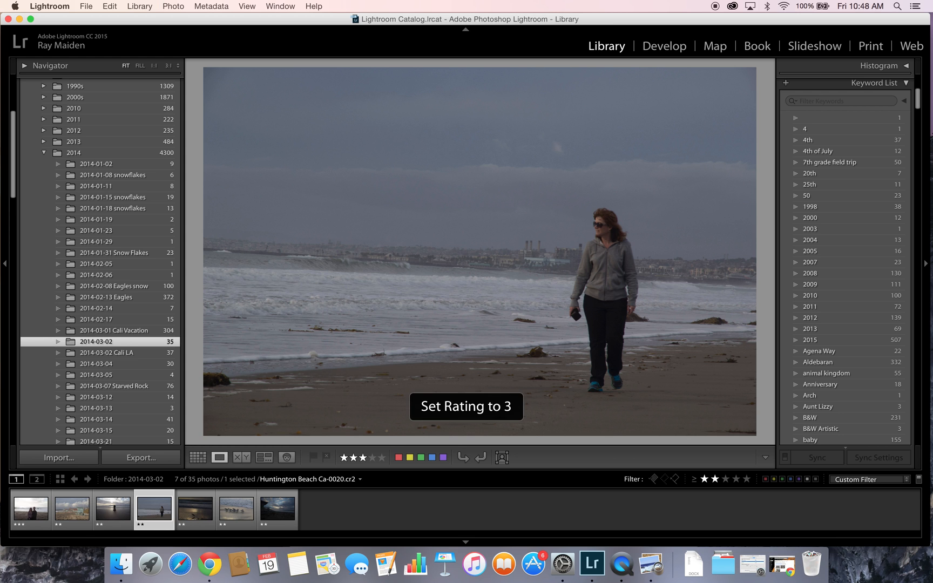
pyautogui.press('Right')
pyautogui.press('Right')
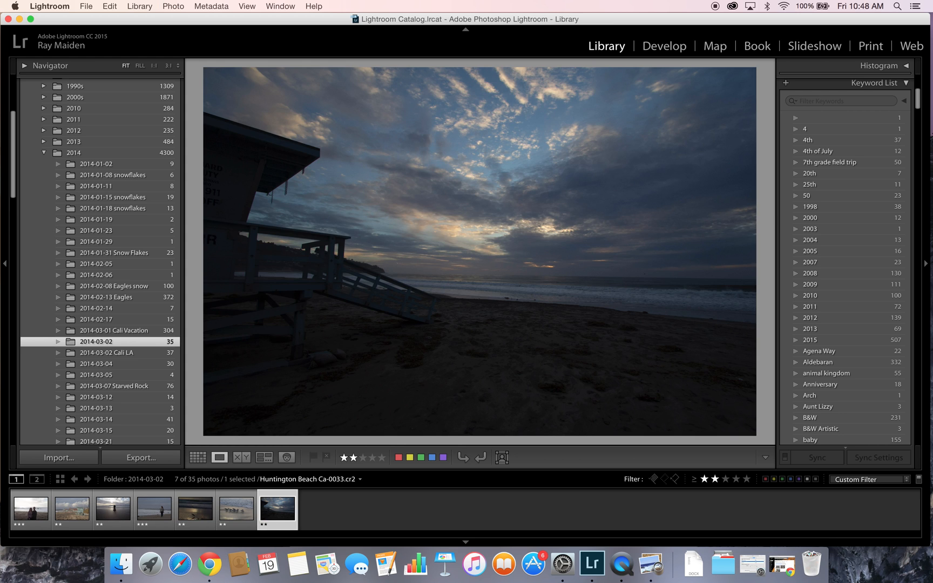
pyautogui.press('Left')
pyautogui.press('Left')
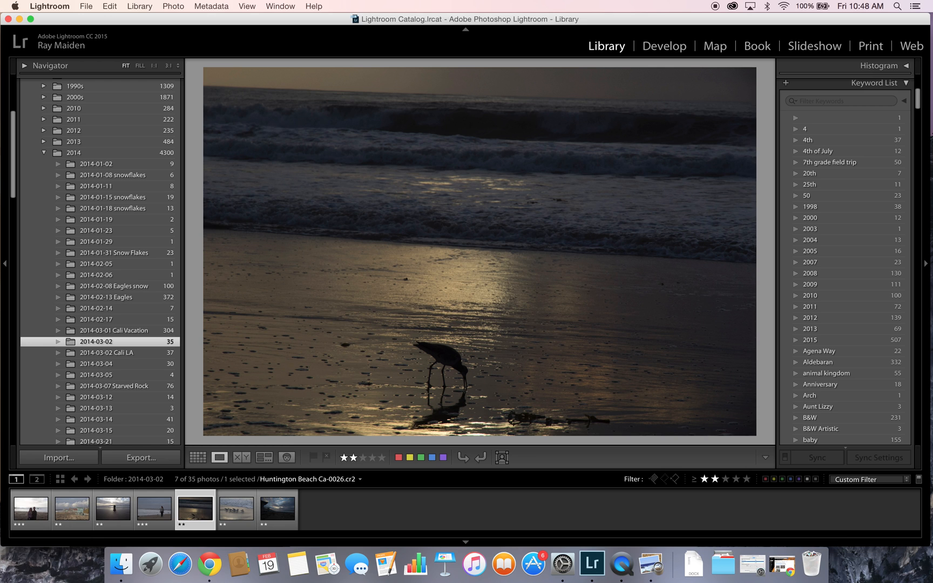
pyautogui.press('3')
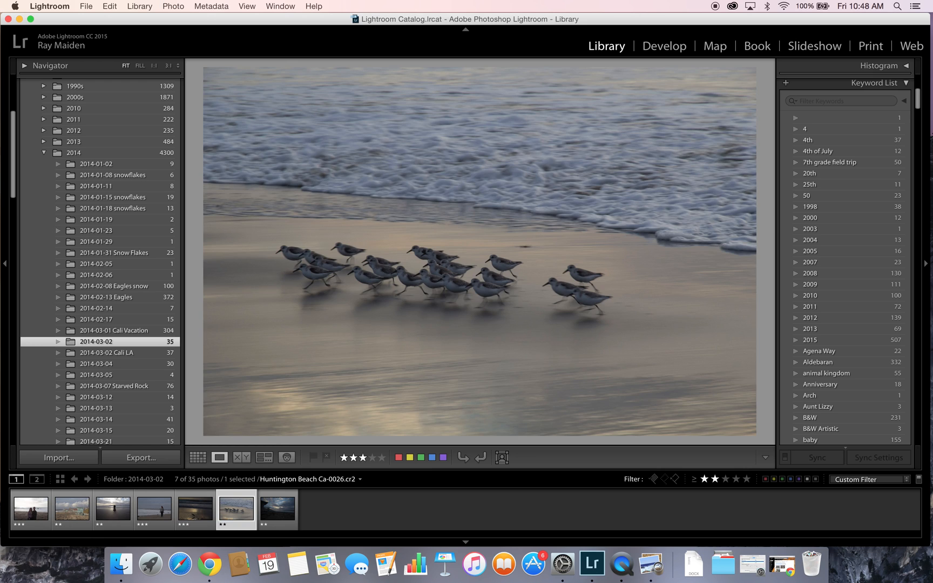
pyautogui.press('Right')
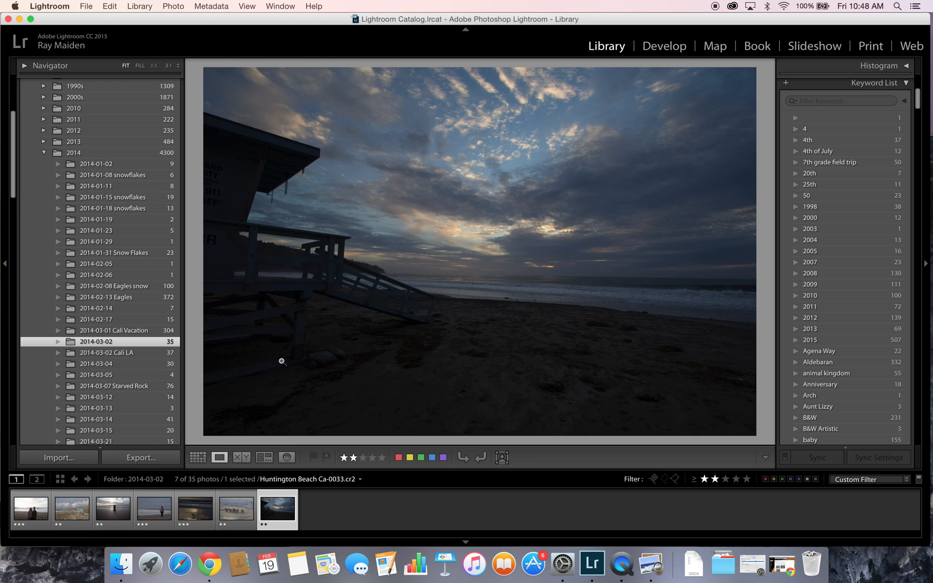
pyautogui.click(725, 479)
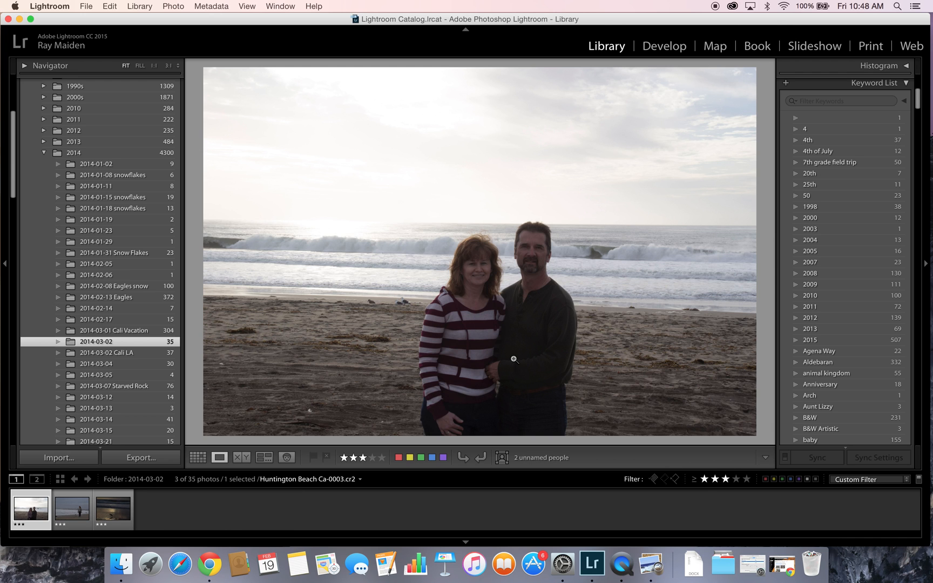
# - Compare the three top photos and raise the woman walking on the beach to four stars
pyautogui.press('Right')
pyautogui.press('Right')
pyautogui.press('Left')
pyautogui.press('Left')
pyautogui.press('Right')
pyautogui.press('Right')
pyautogui.press('Left')
pyautogui.press('Left')
pyautogui.press('Right')
pyautogui.press('Right')
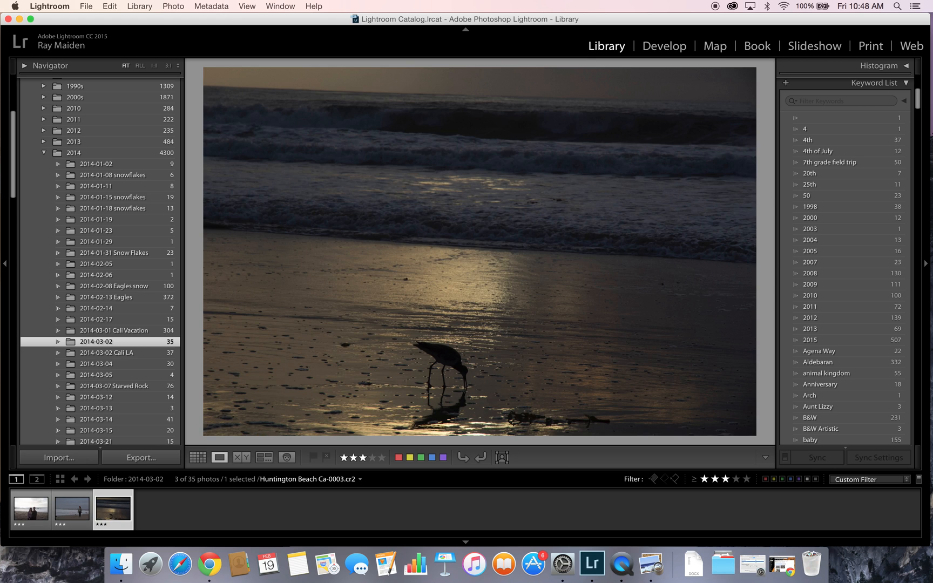
pyautogui.press('Left')
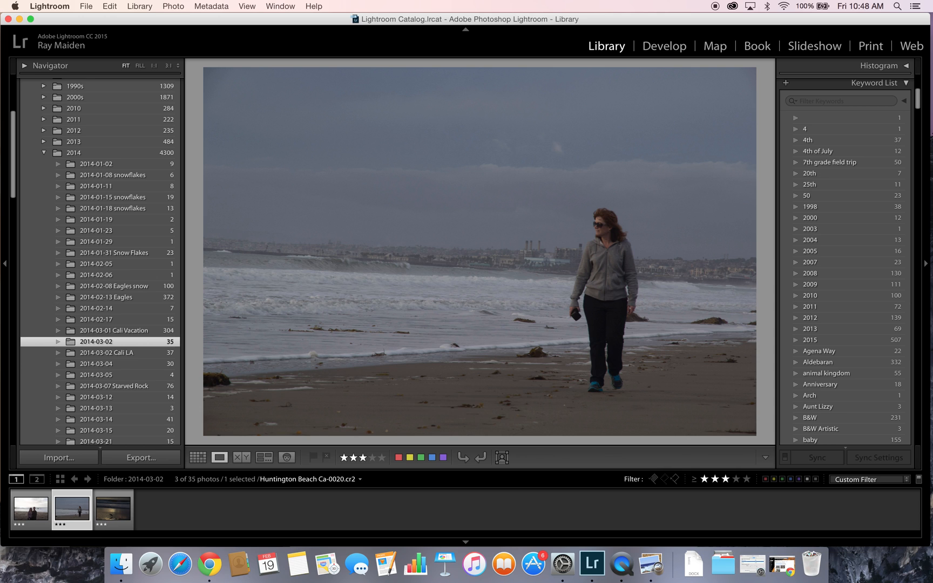
pyautogui.press('4')
pyautogui.press('Right')
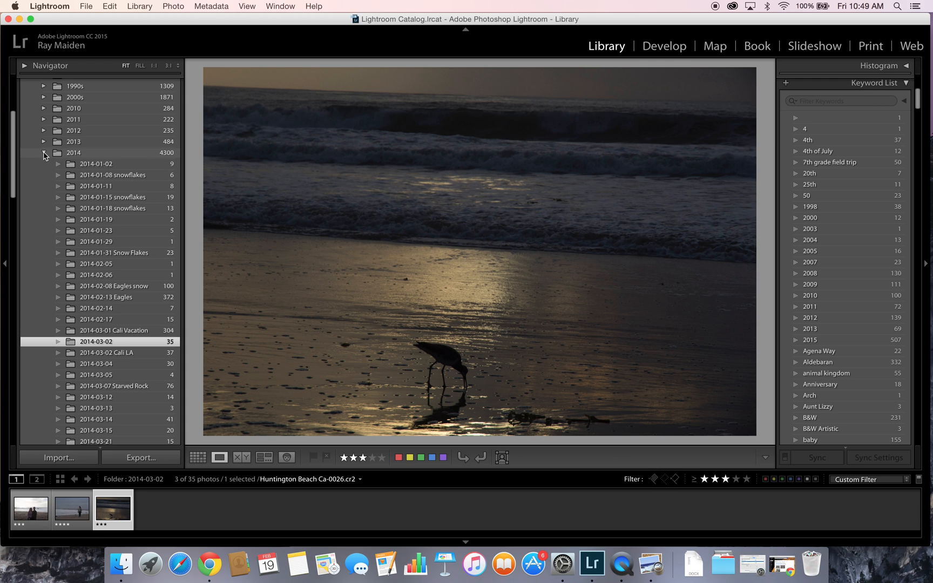
# - Collapse the 2014 folder in the Folders panel and display the 2015 folder's photos
pyautogui.click(44, 153)
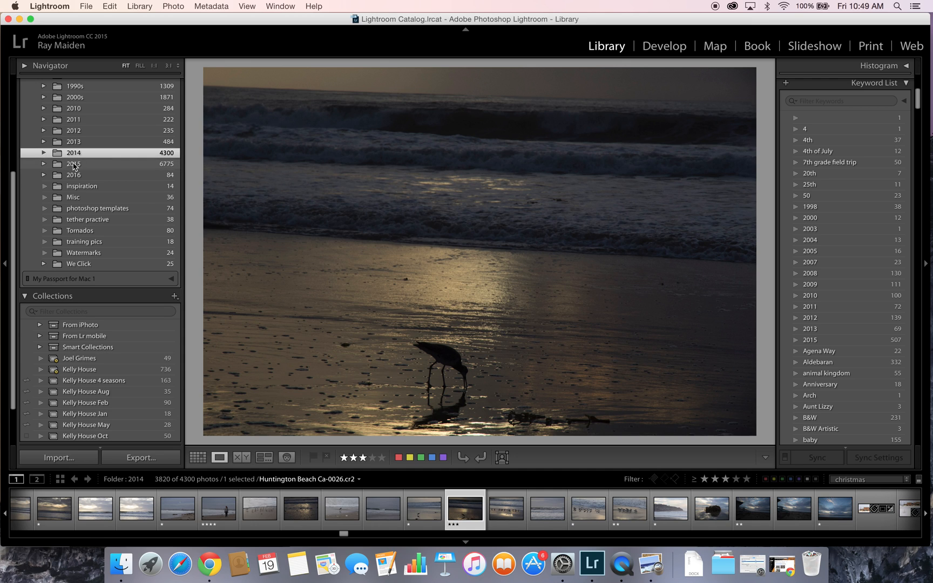
pyautogui.click(73, 164)
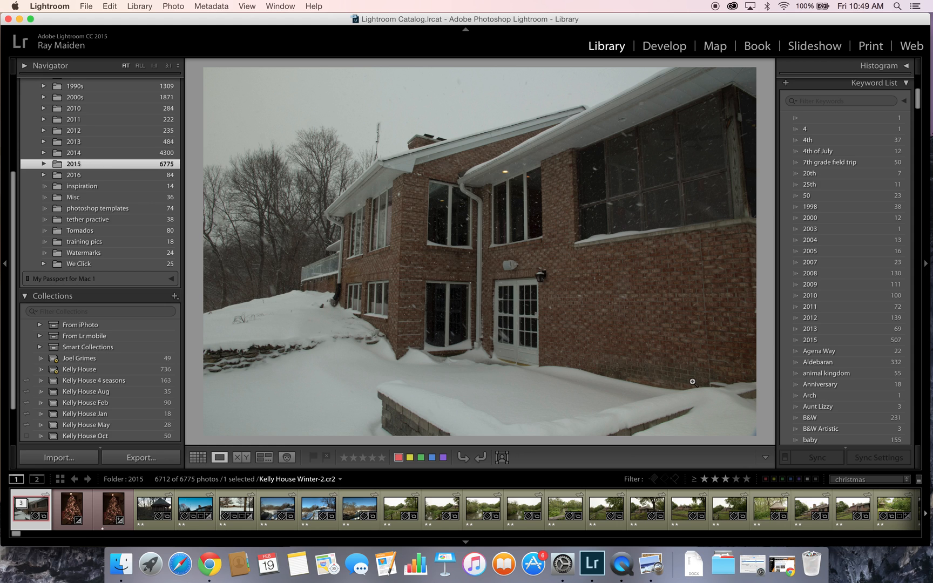
# - Set the filmstrip rating filter to four stars or higher and show the five matching photos in Grid view
pyautogui.click(735, 480)
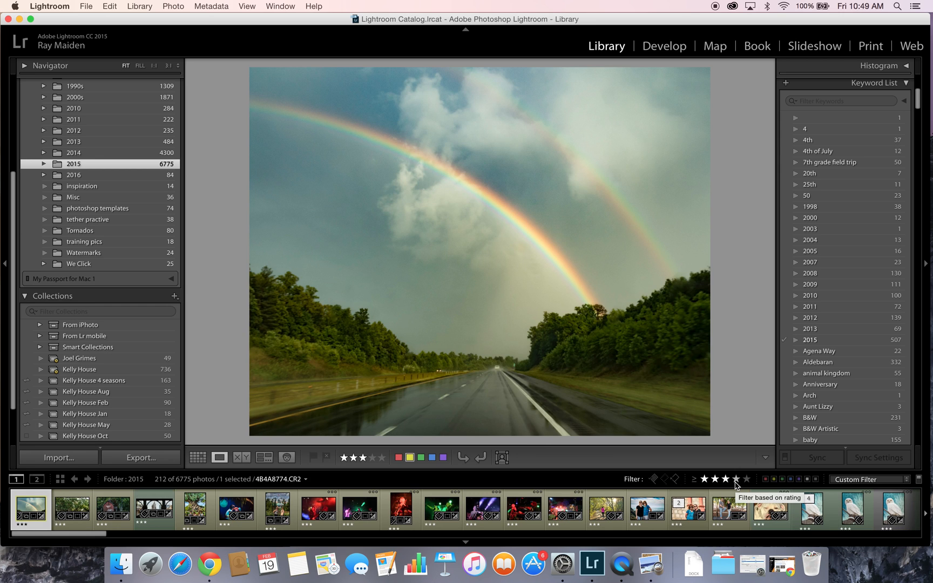
pyautogui.click(736, 478)
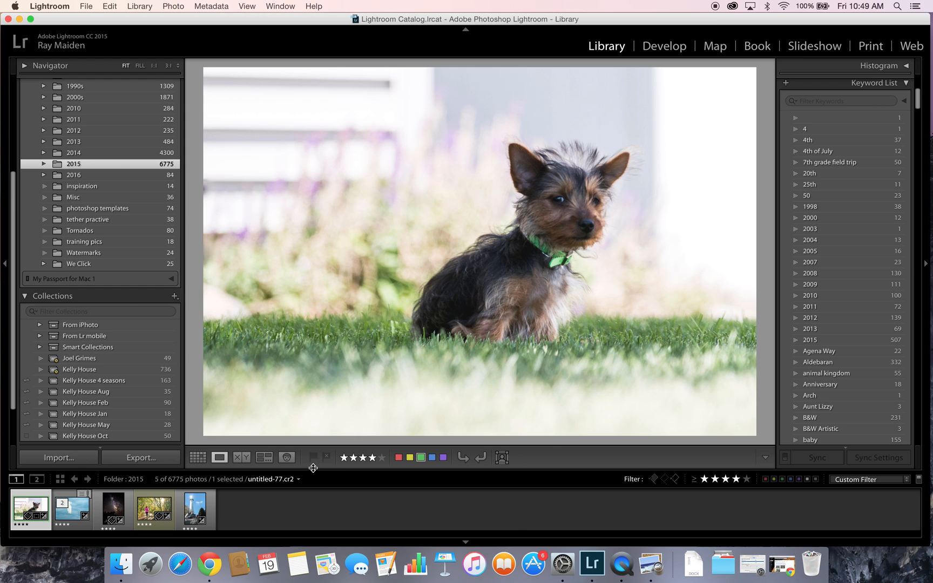
pyautogui.click(198, 457)
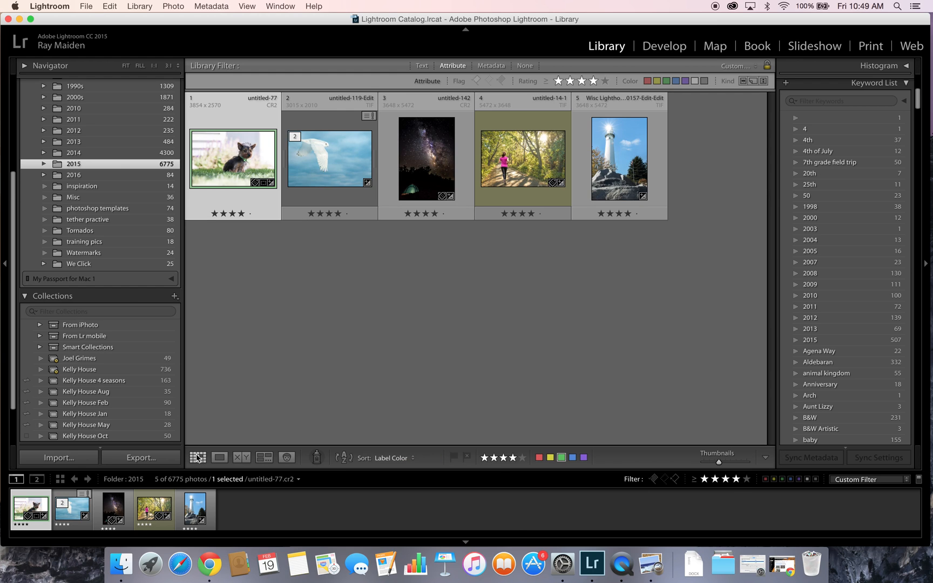